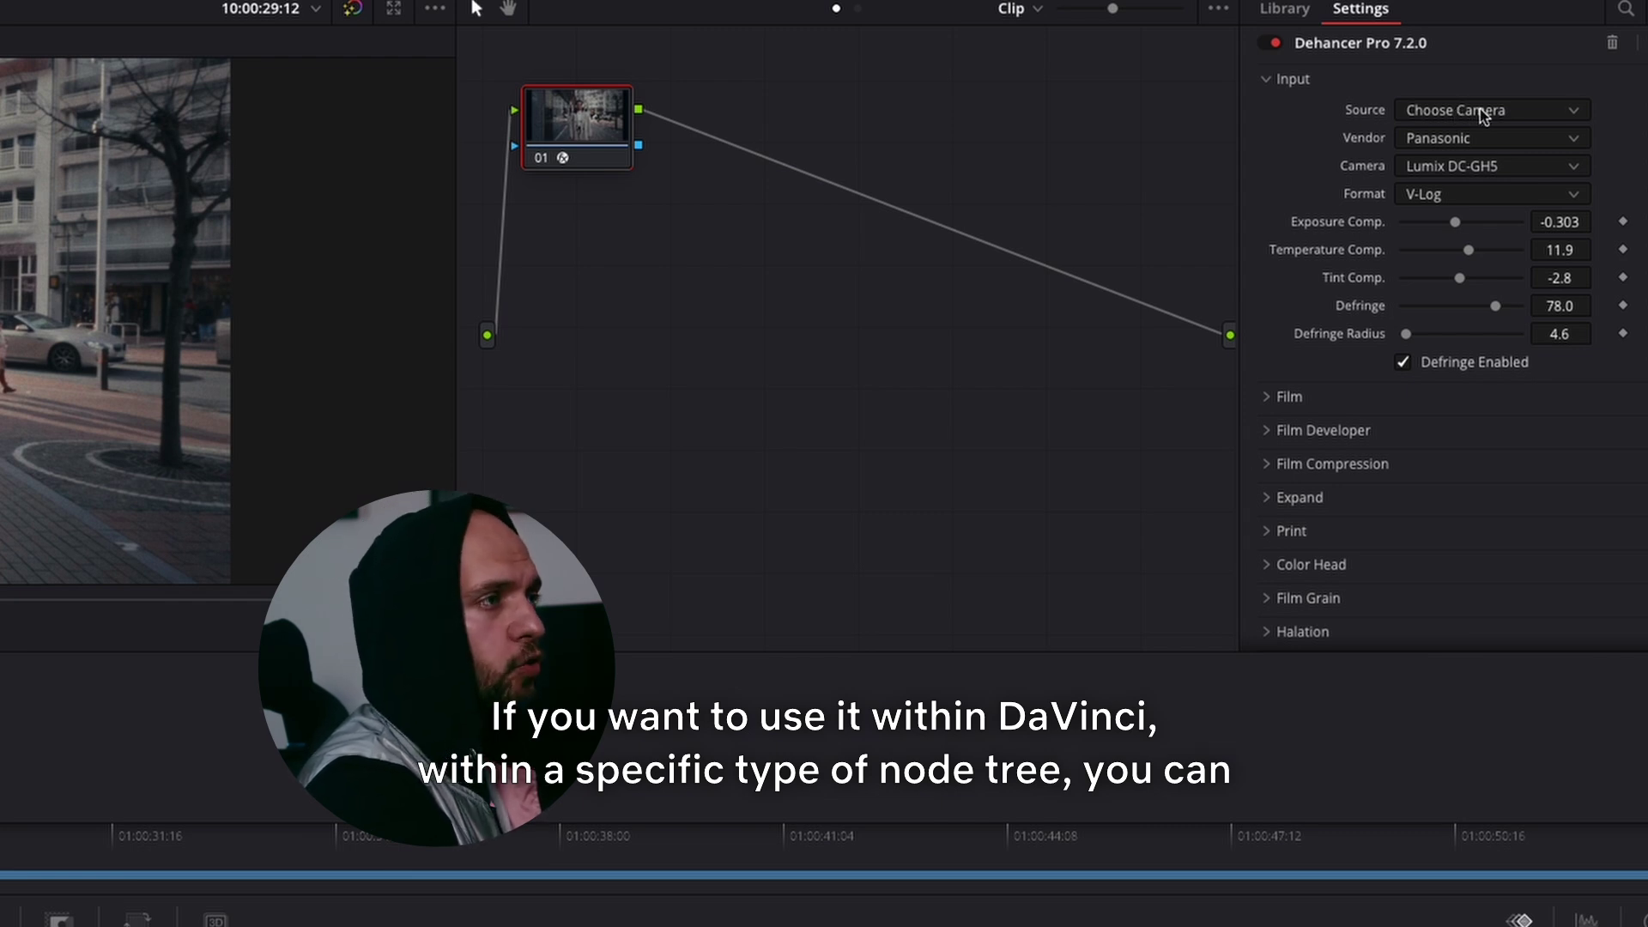
# - Review the available input source options, followed by the Film and Film Developer settings of the Dehancer Pro effect
pyautogui.click(1483, 111)
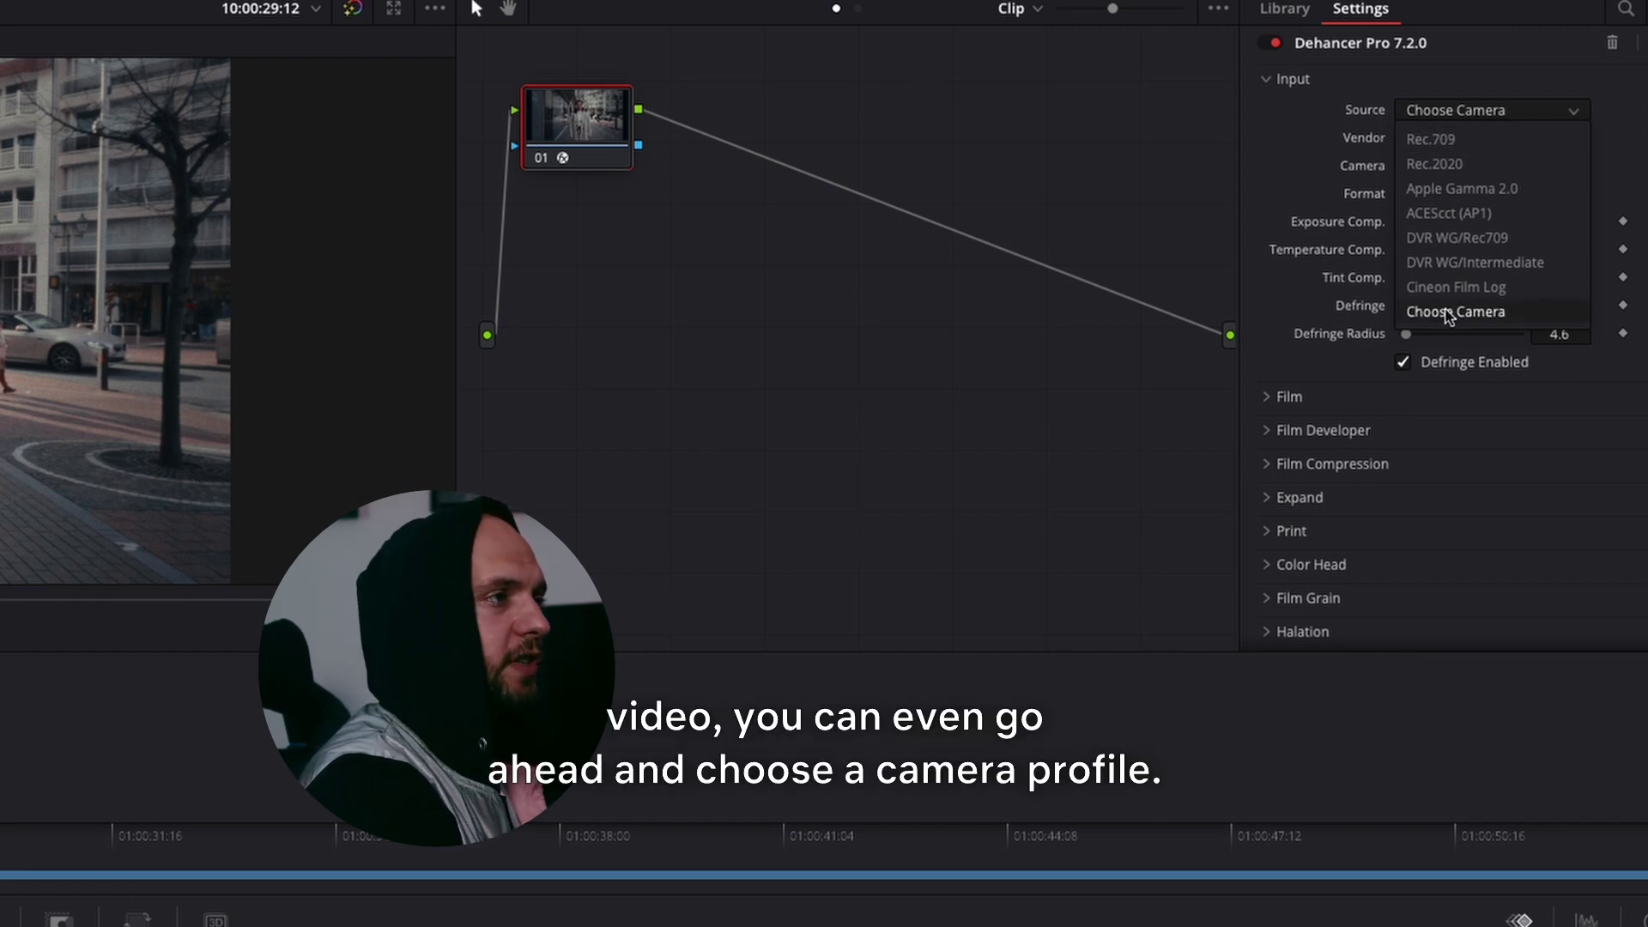
pyautogui.click(1498, 111)
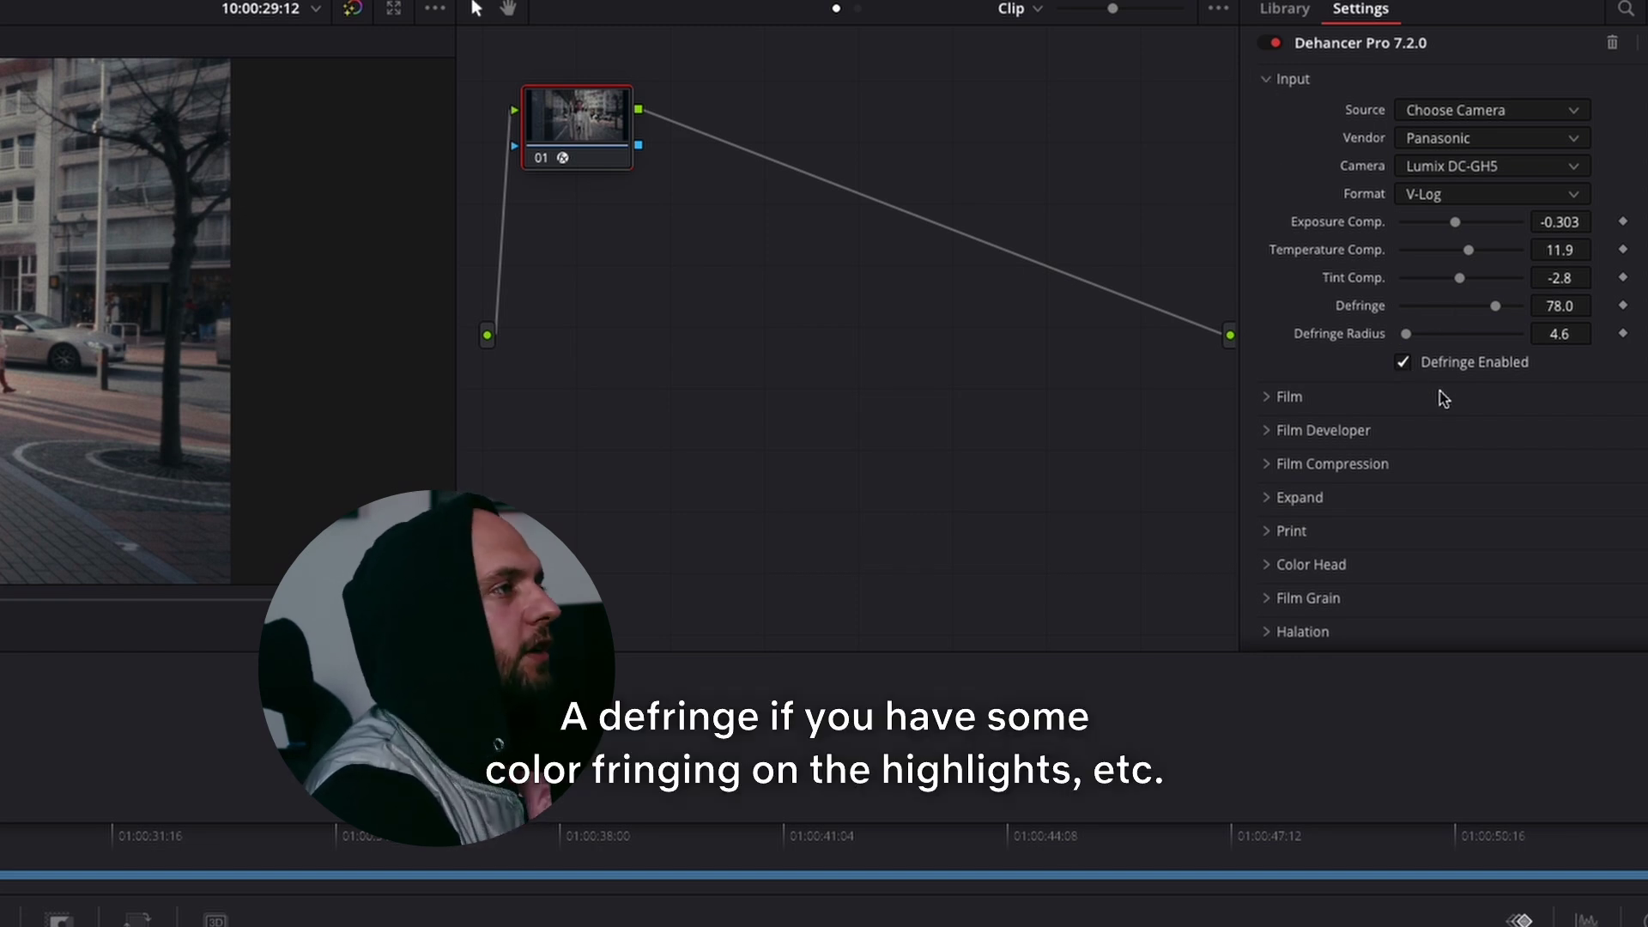
pyautogui.click(1266, 85)
pyautogui.click(1269, 118)
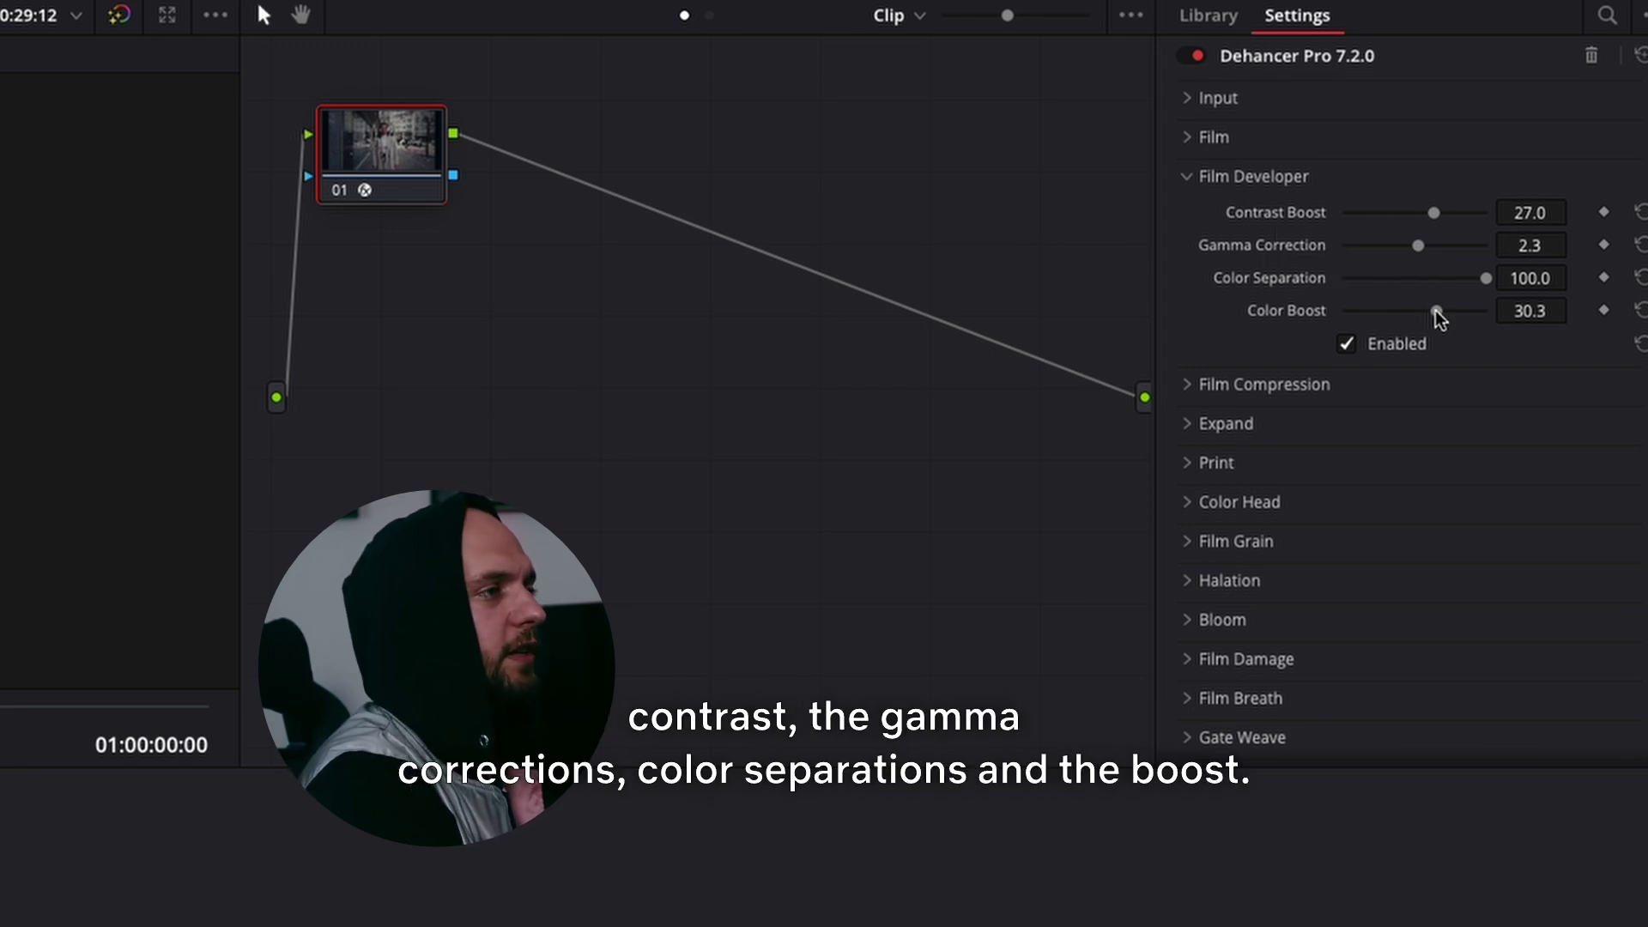
pyautogui.click(1189, 180)
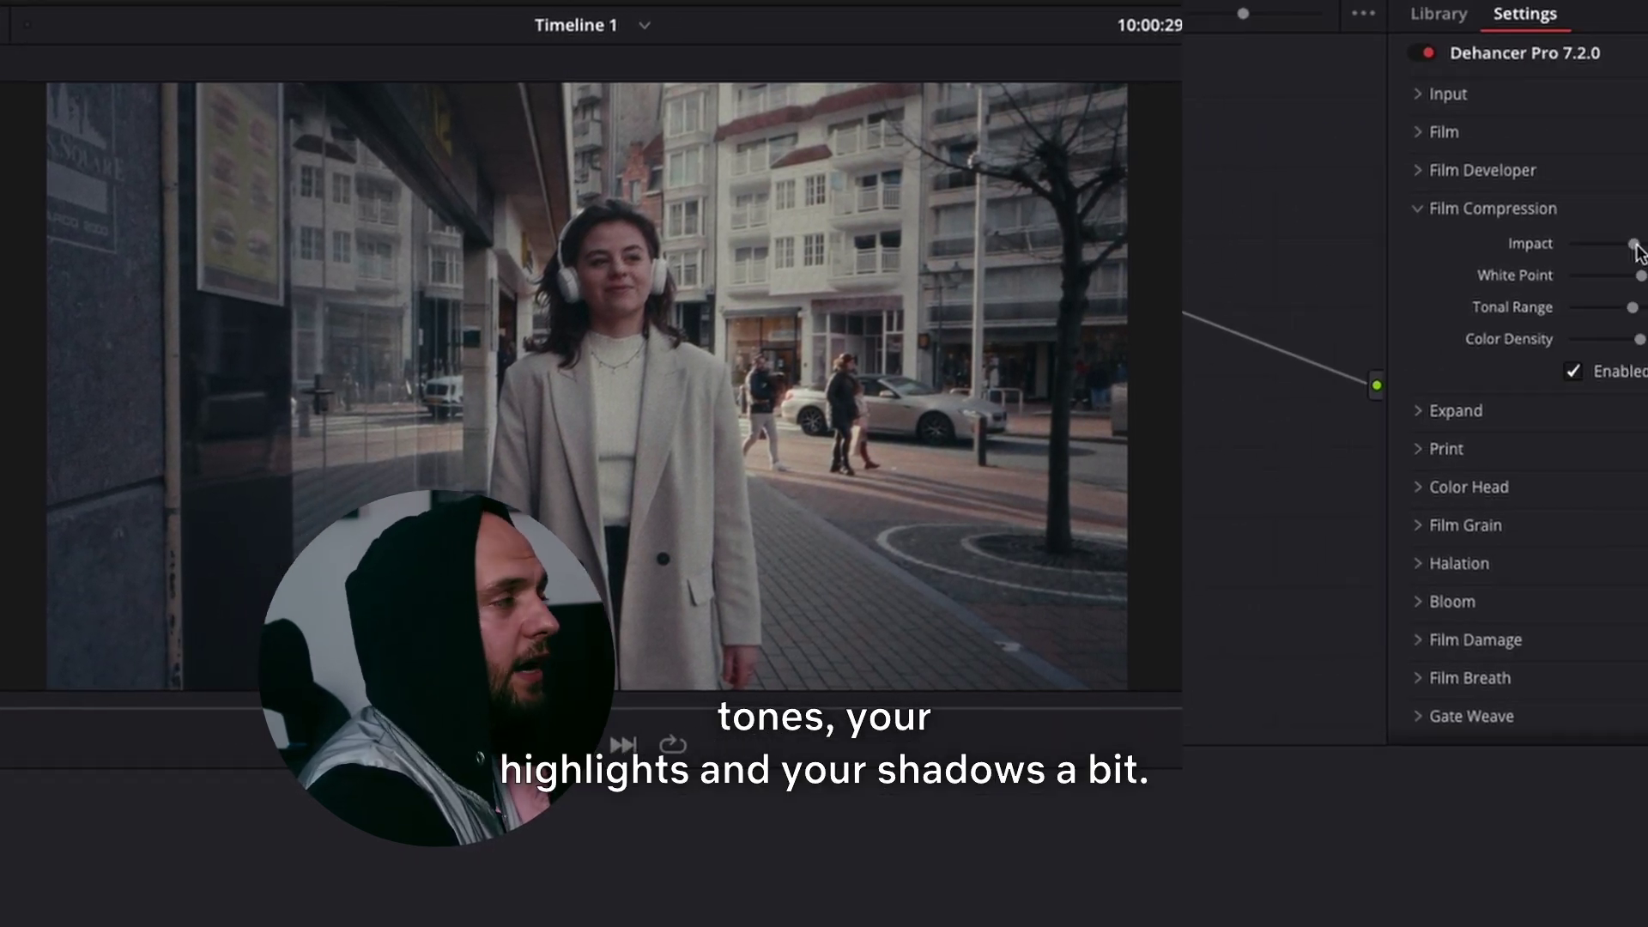
# - Try a stronger Film Compression impact, and settle it at about 49.5
pyautogui.moveTo(1414, 249); pyautogui.dragTo(1458, 247)
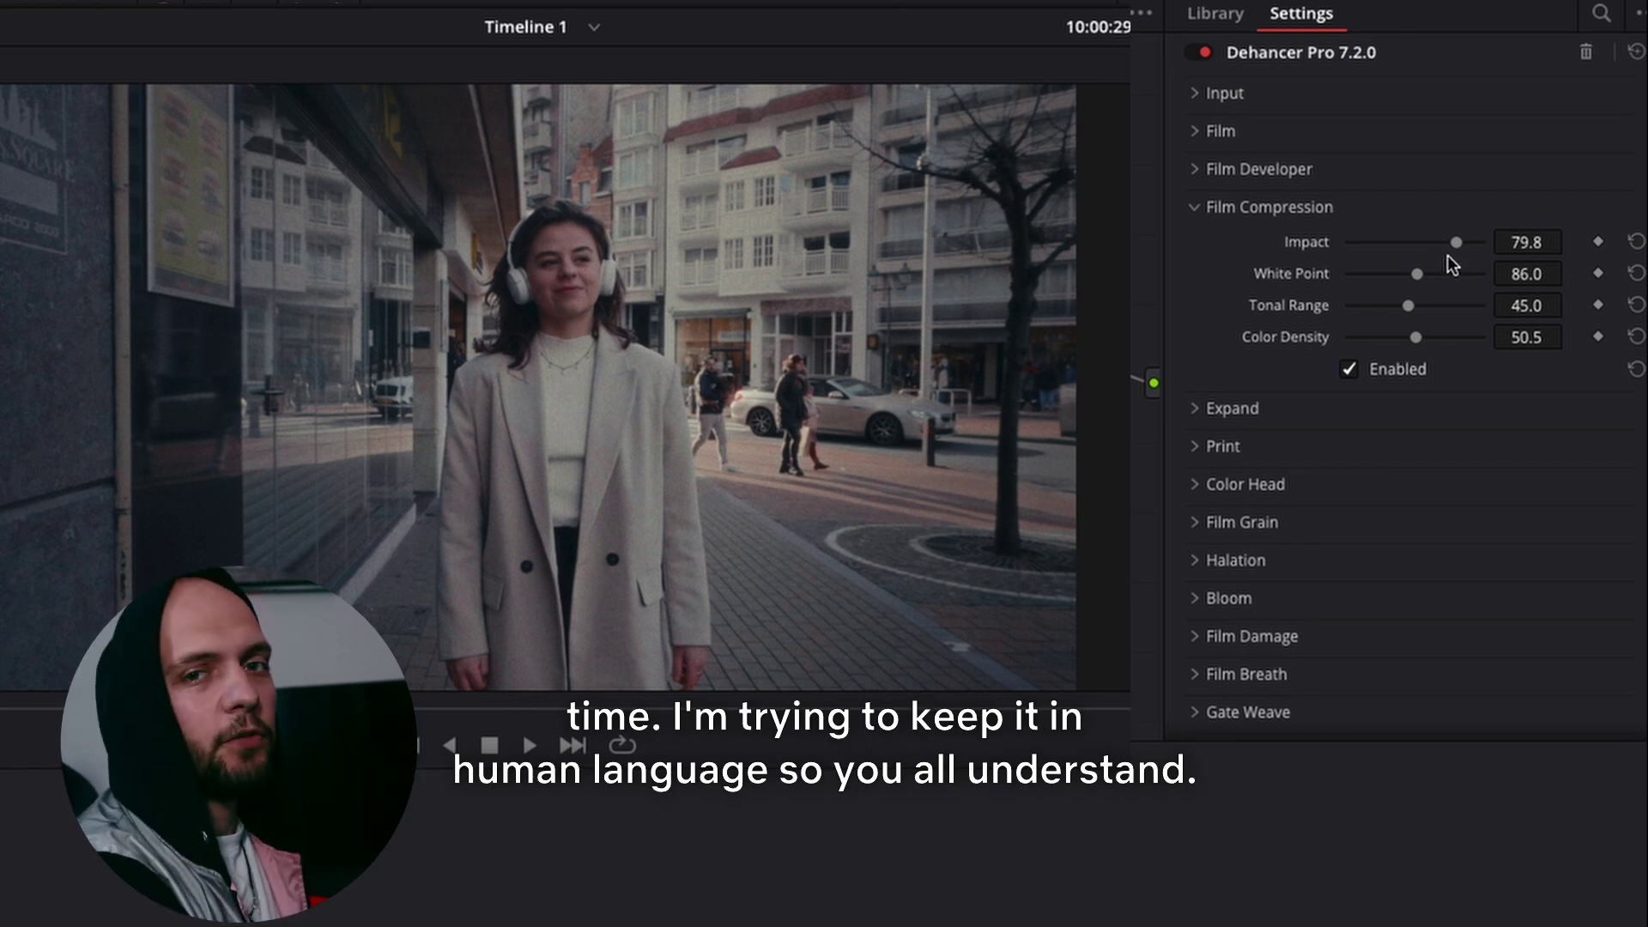
pyautogui.moveTo(1447, 255); pyautogui.dragTo(1414, 242)
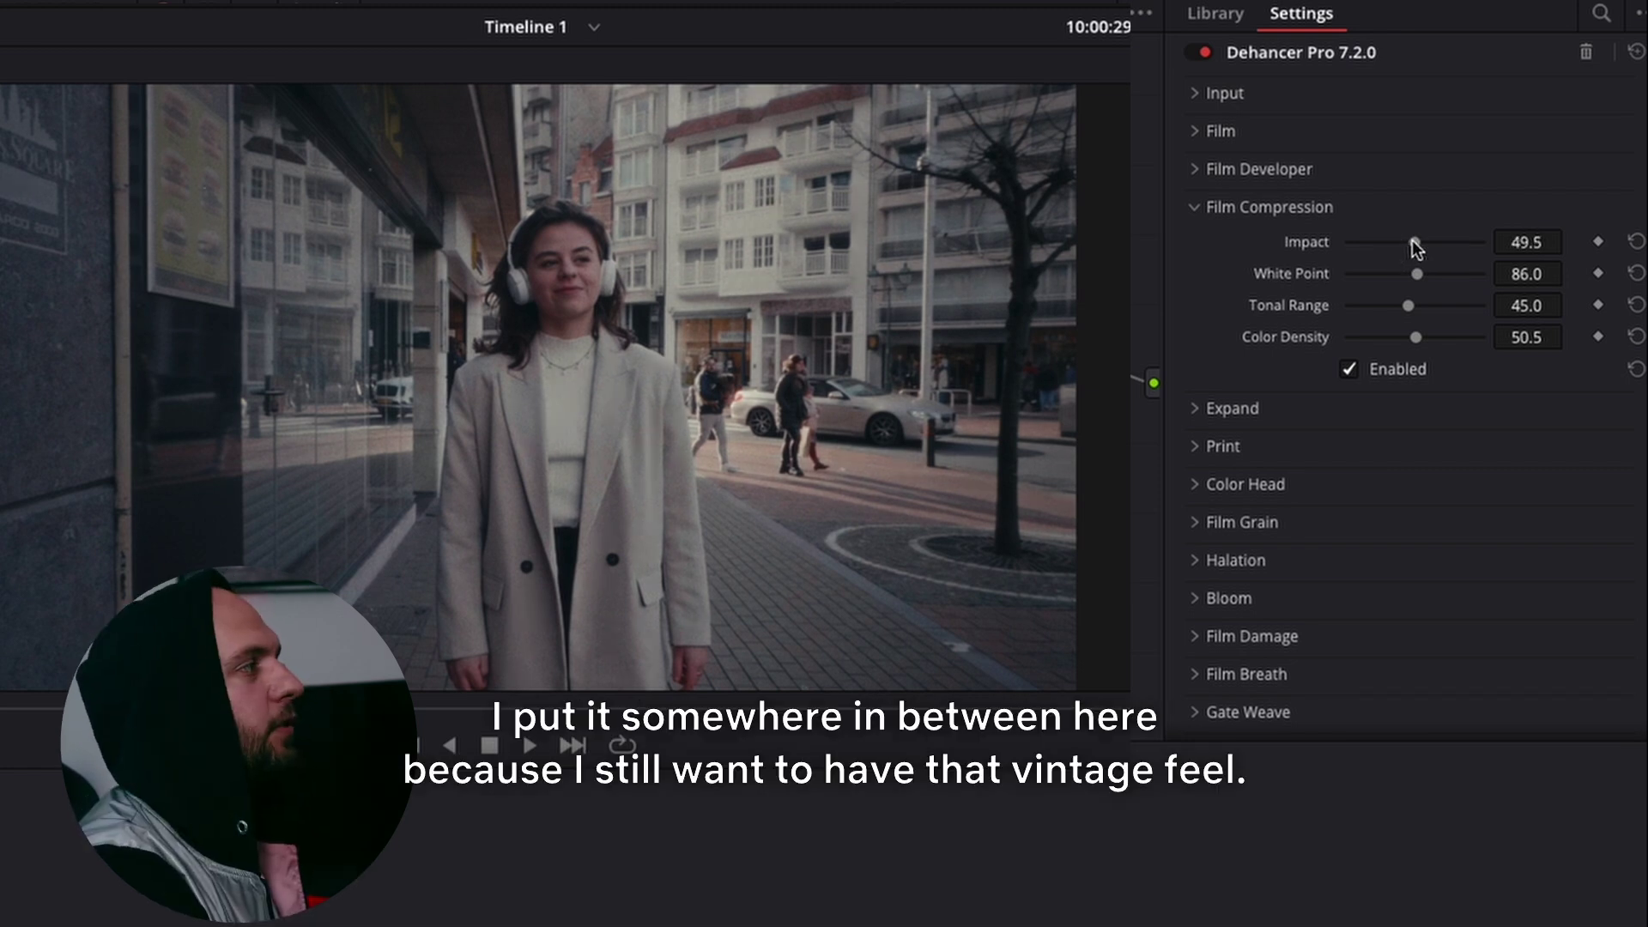
pyautogui.click(1198, 212)
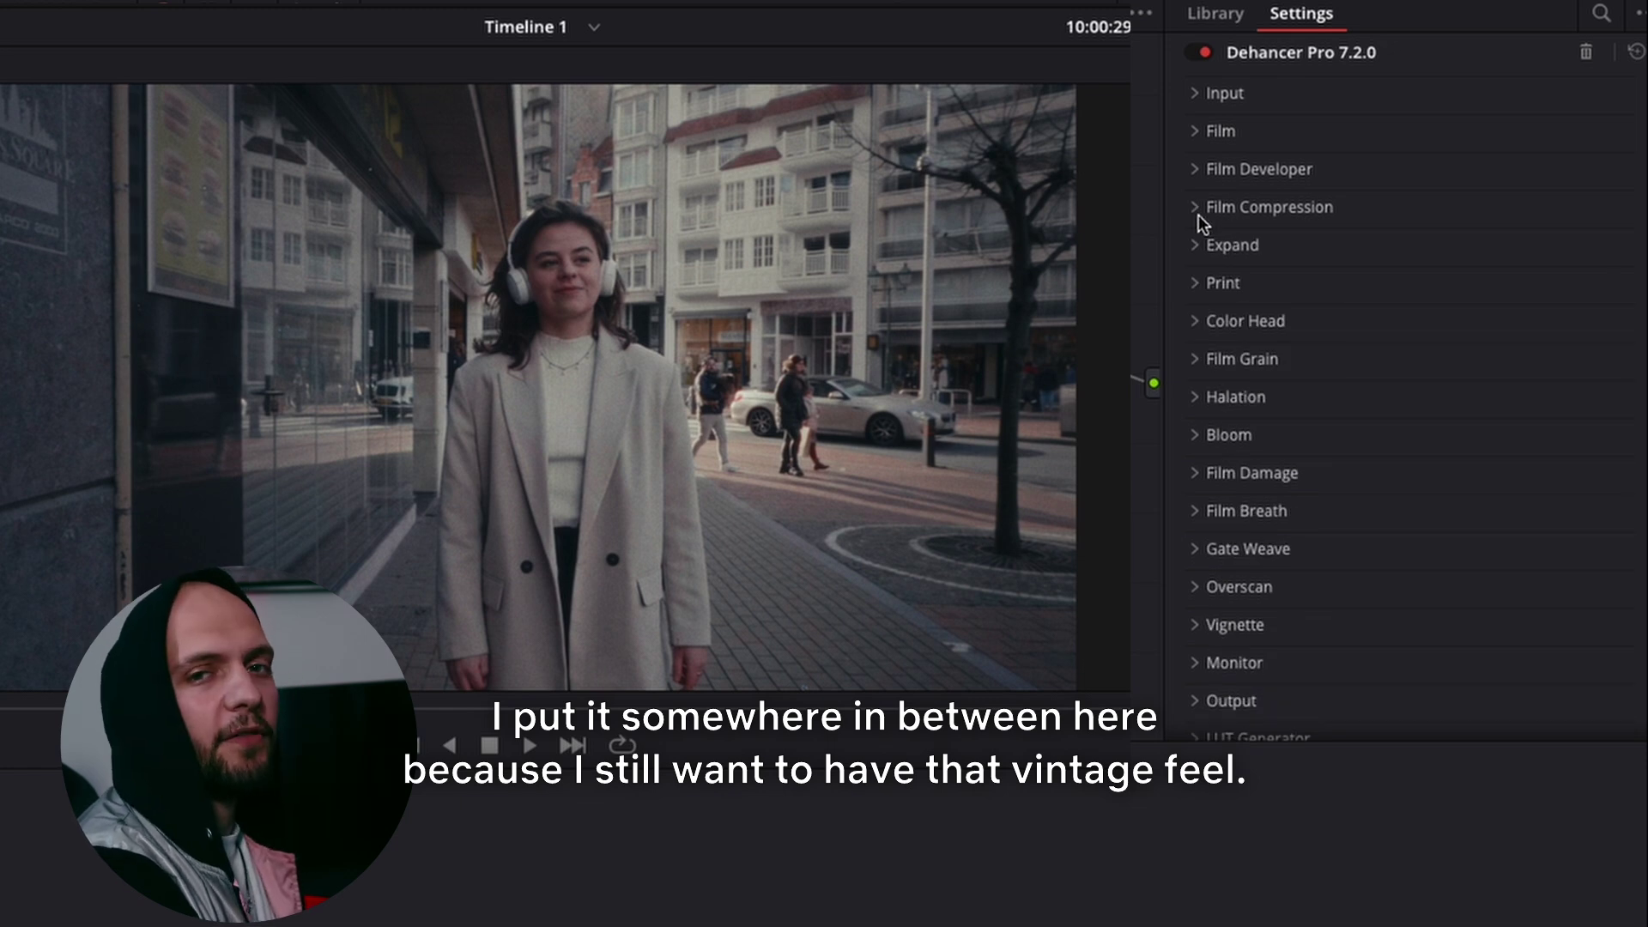
# - Review the Expand settings, and try the Linear print profile before returning to Kodak 2383 Print Film
pyautogui.click(1181, 235)
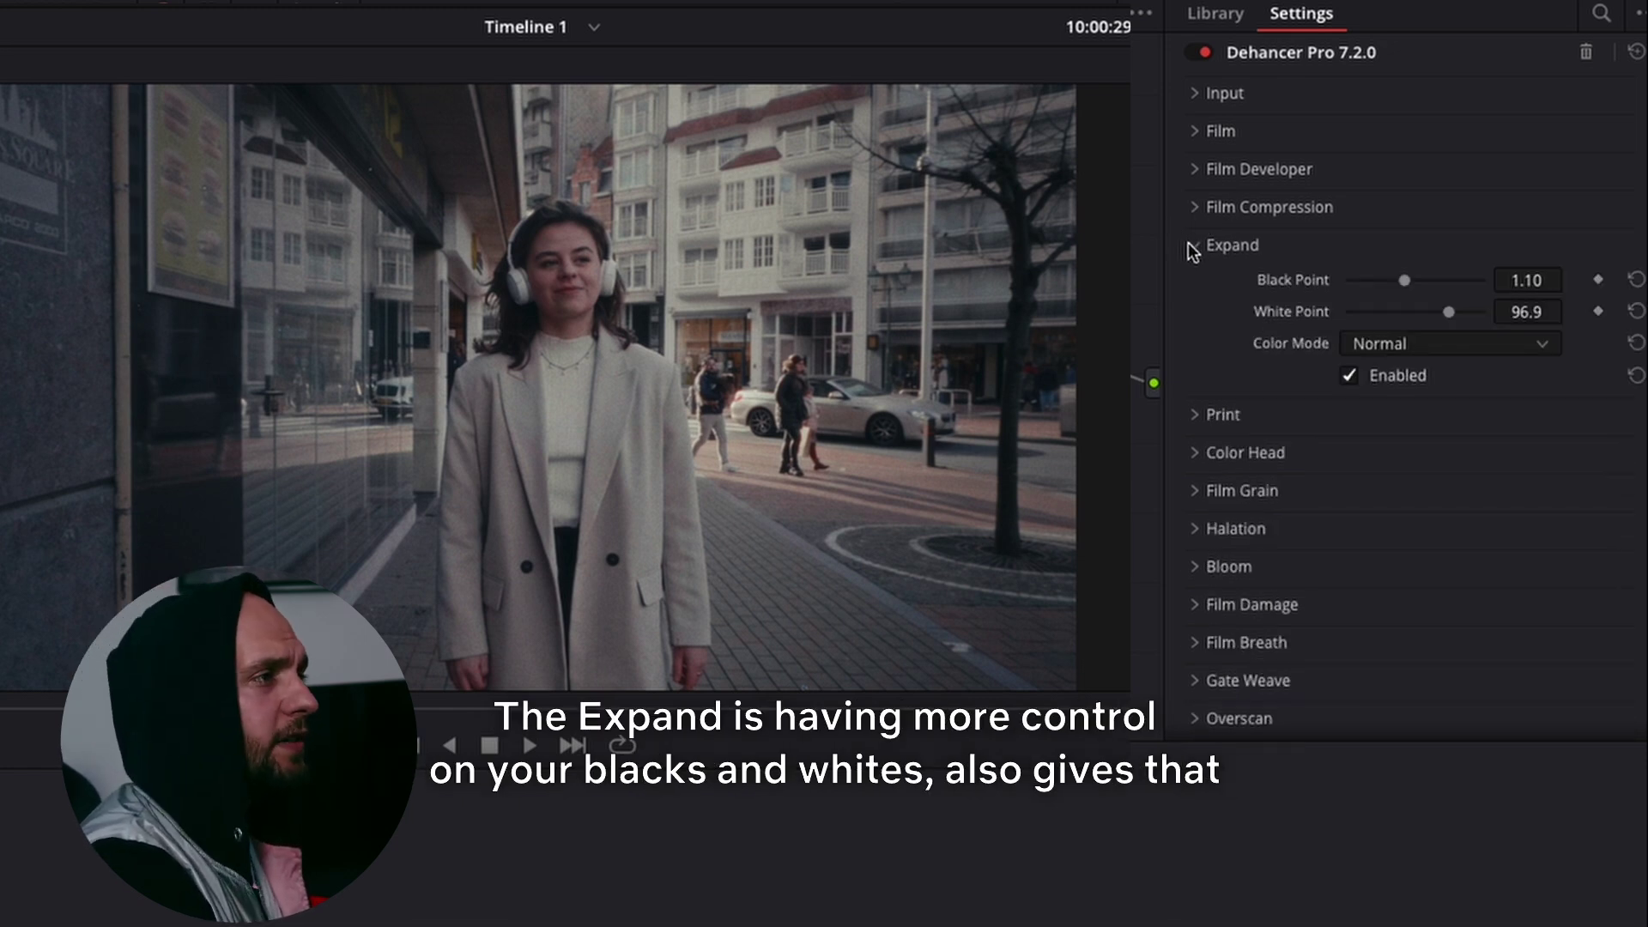
pyautogui.click(1198, 256)
pyautogui.click(1198, 287)
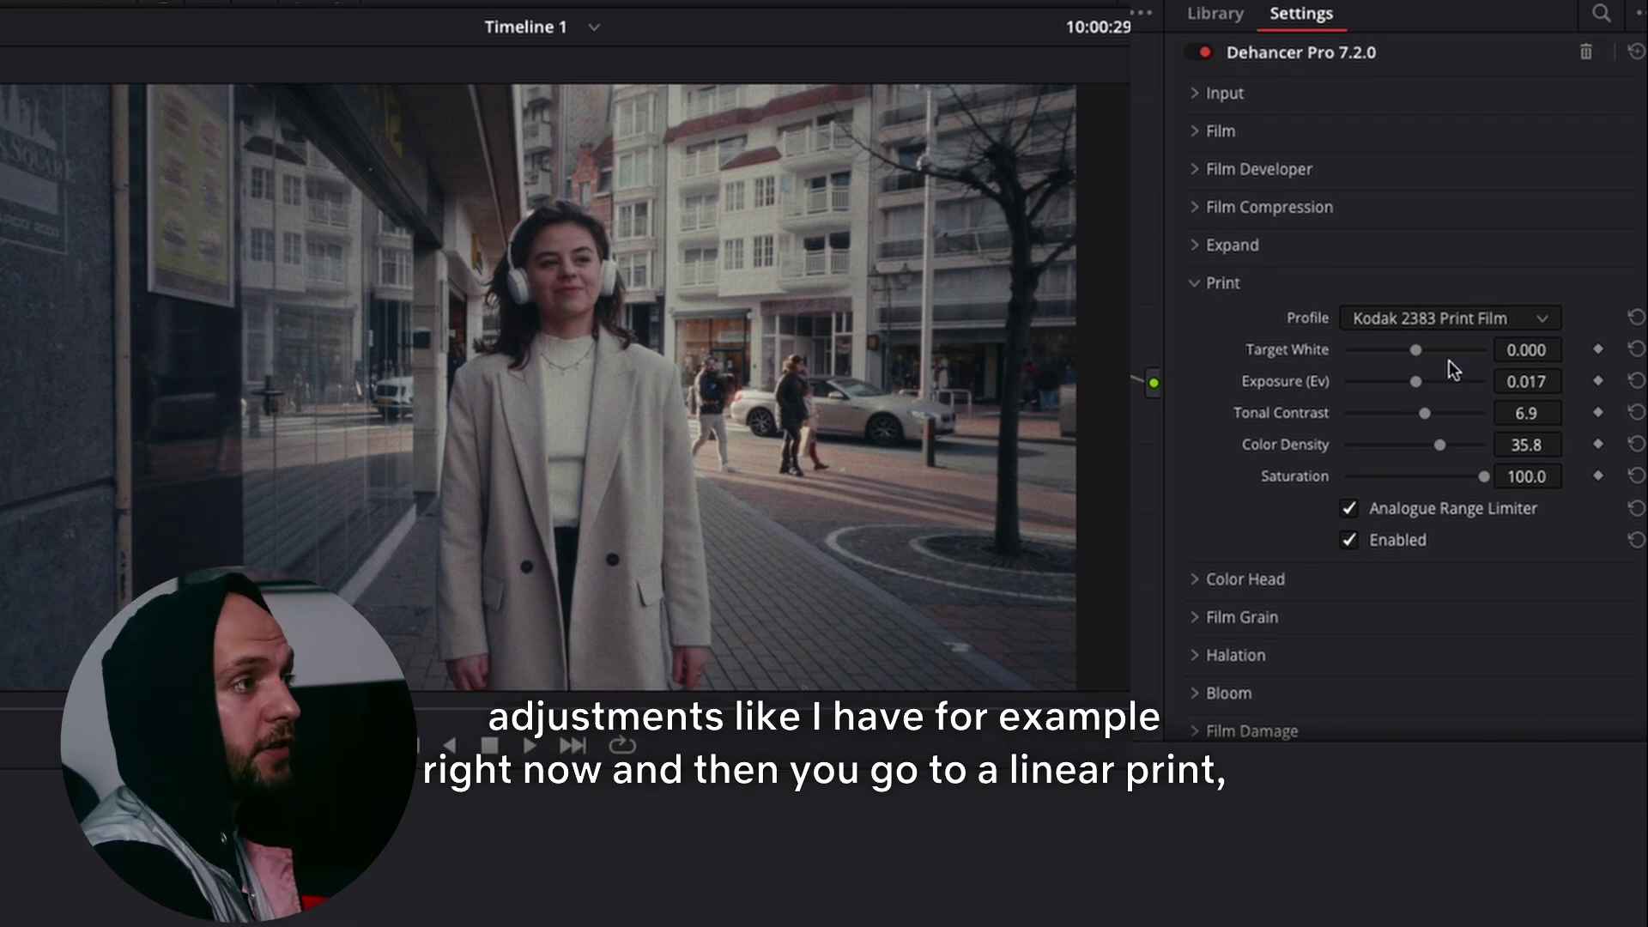
pyautogui.click(1427, 320)
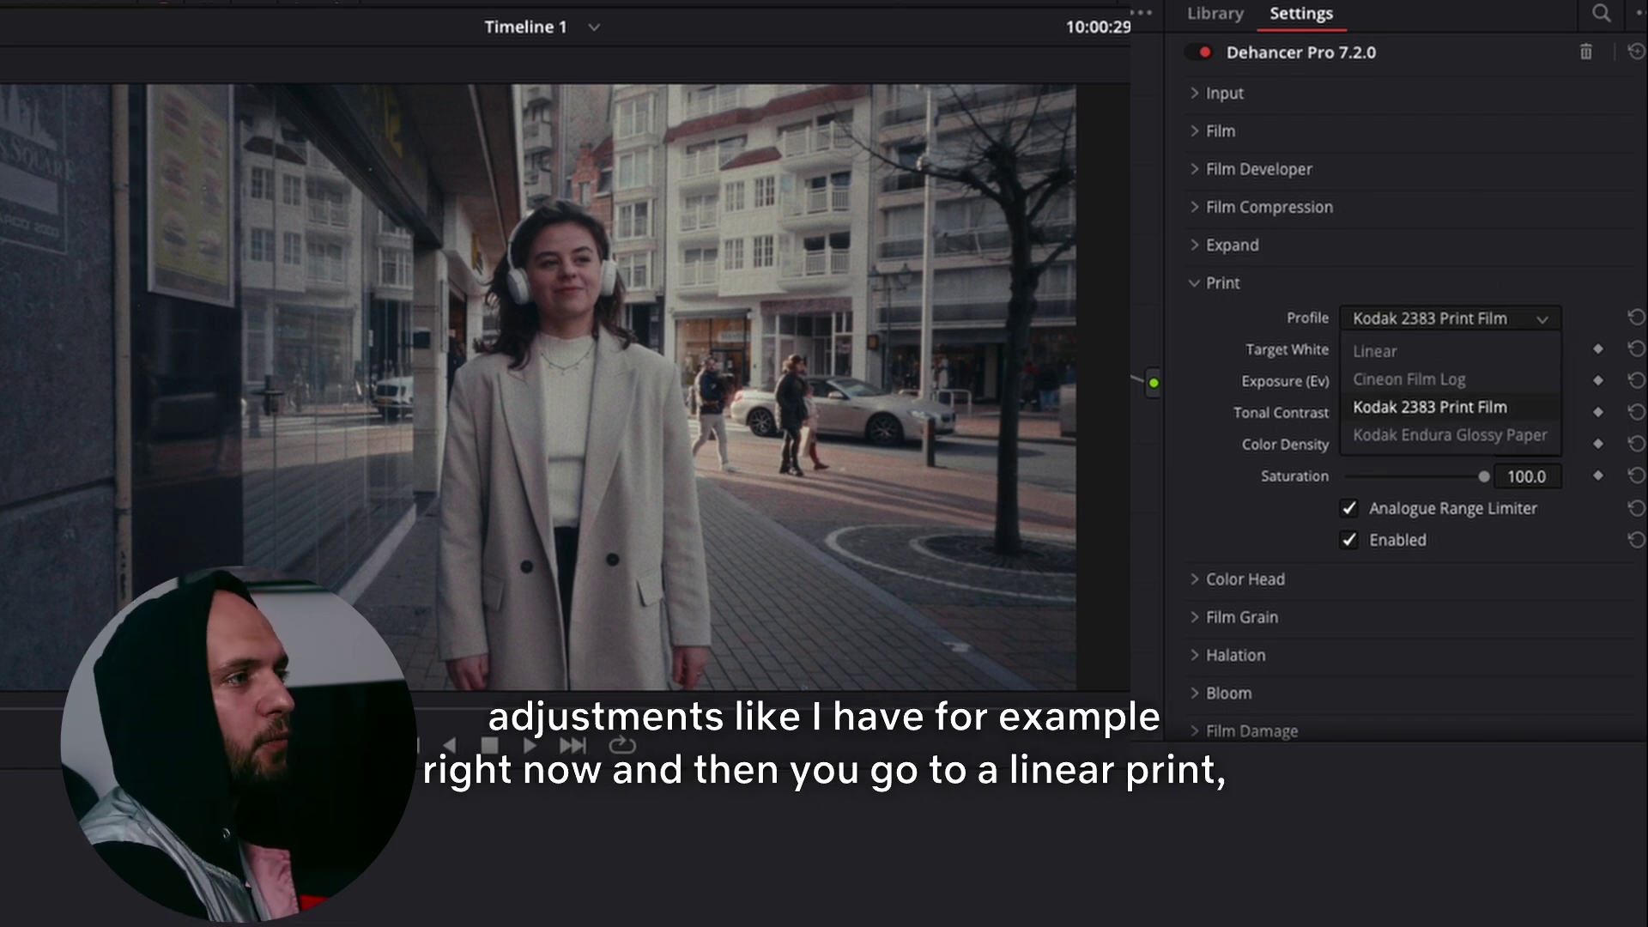
pyautogui.click(1425, 357)
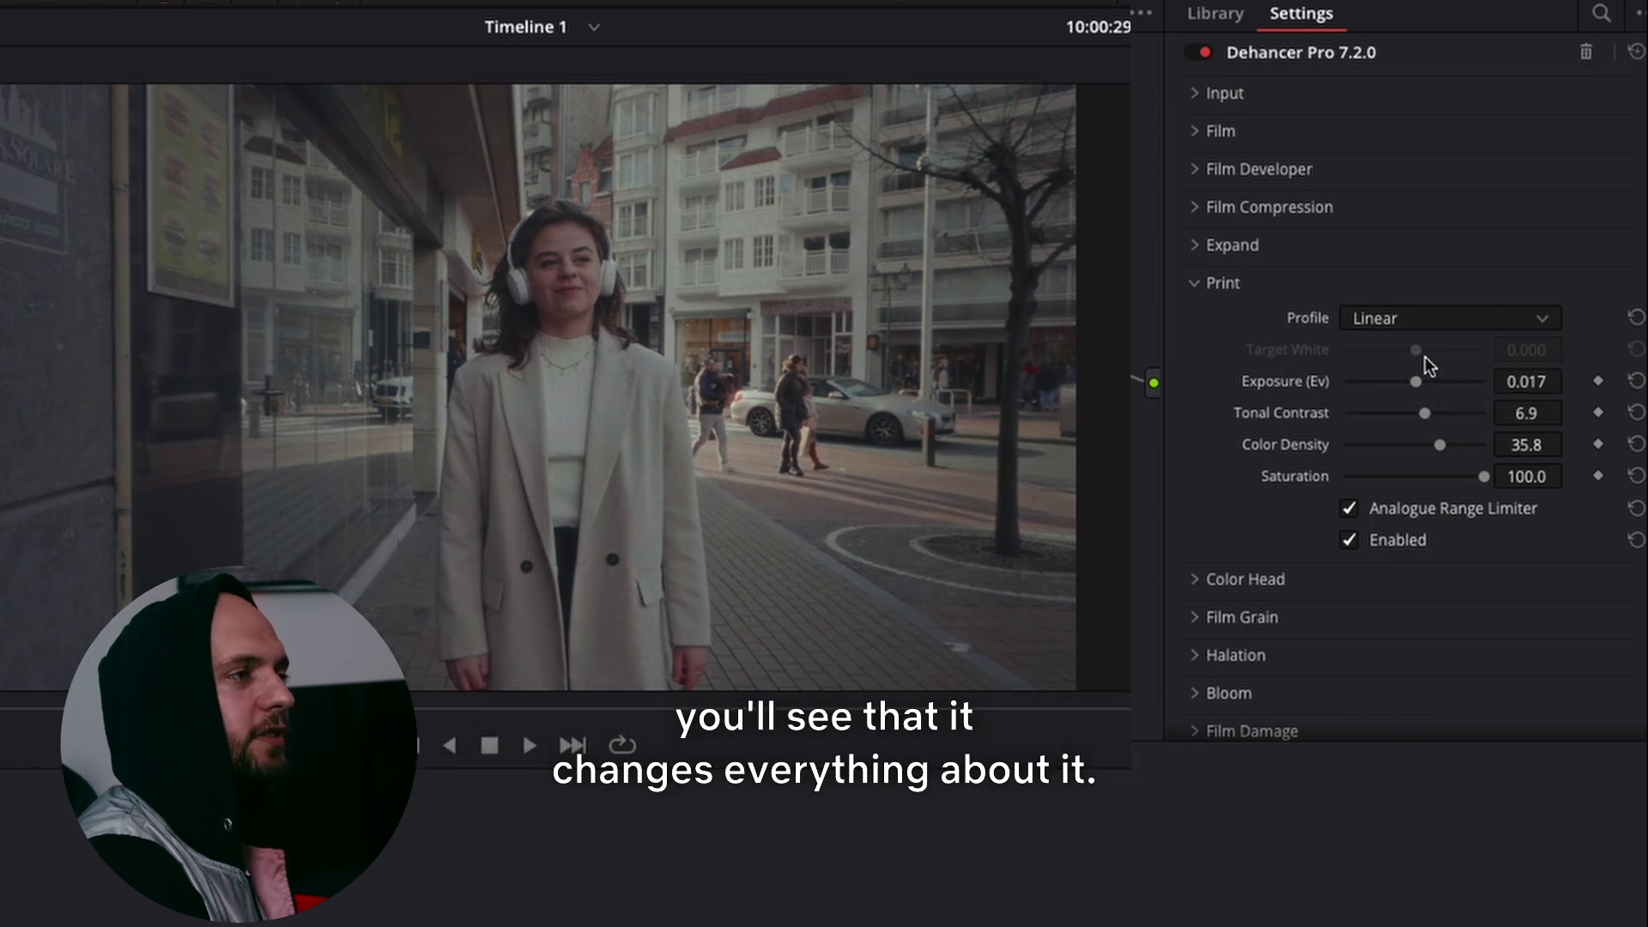
pyautogui.click(1419, 321)
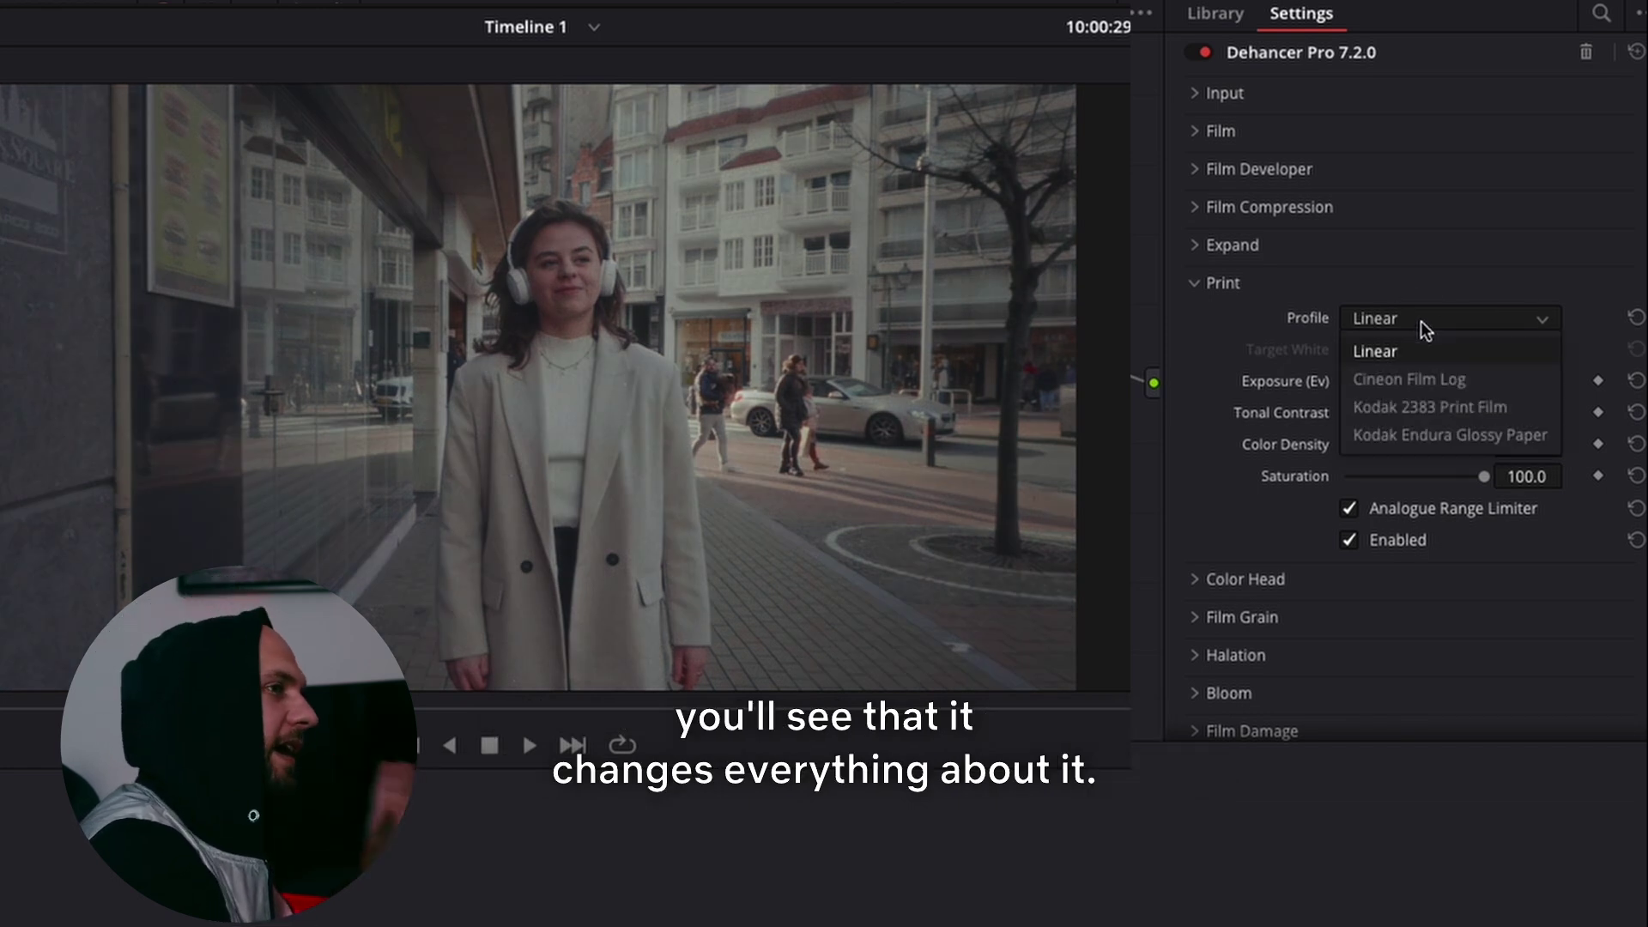
pyautogui.click(1423, 407)
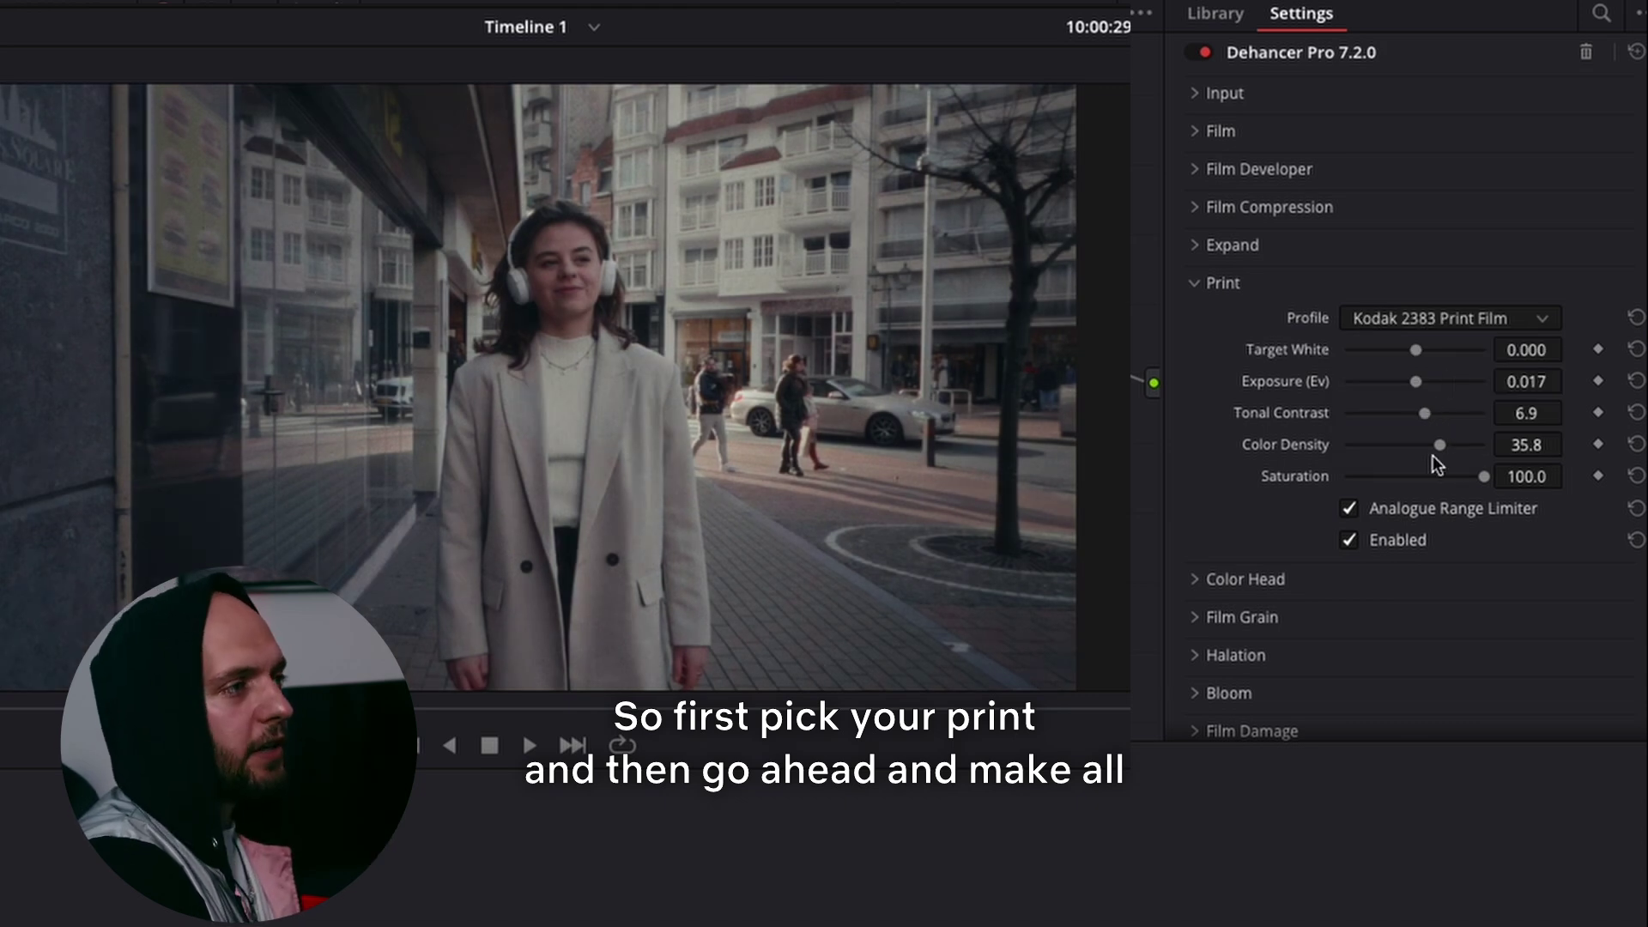
pyautogui.click(1196, 287)
# - Try ganging the Color Head channels, and set Yellow-Blue to about -4.2, Magenta-Green to -0.4 and Cyan-Red to -3.2 with Gang off
pyautogui.click(1197, 322)
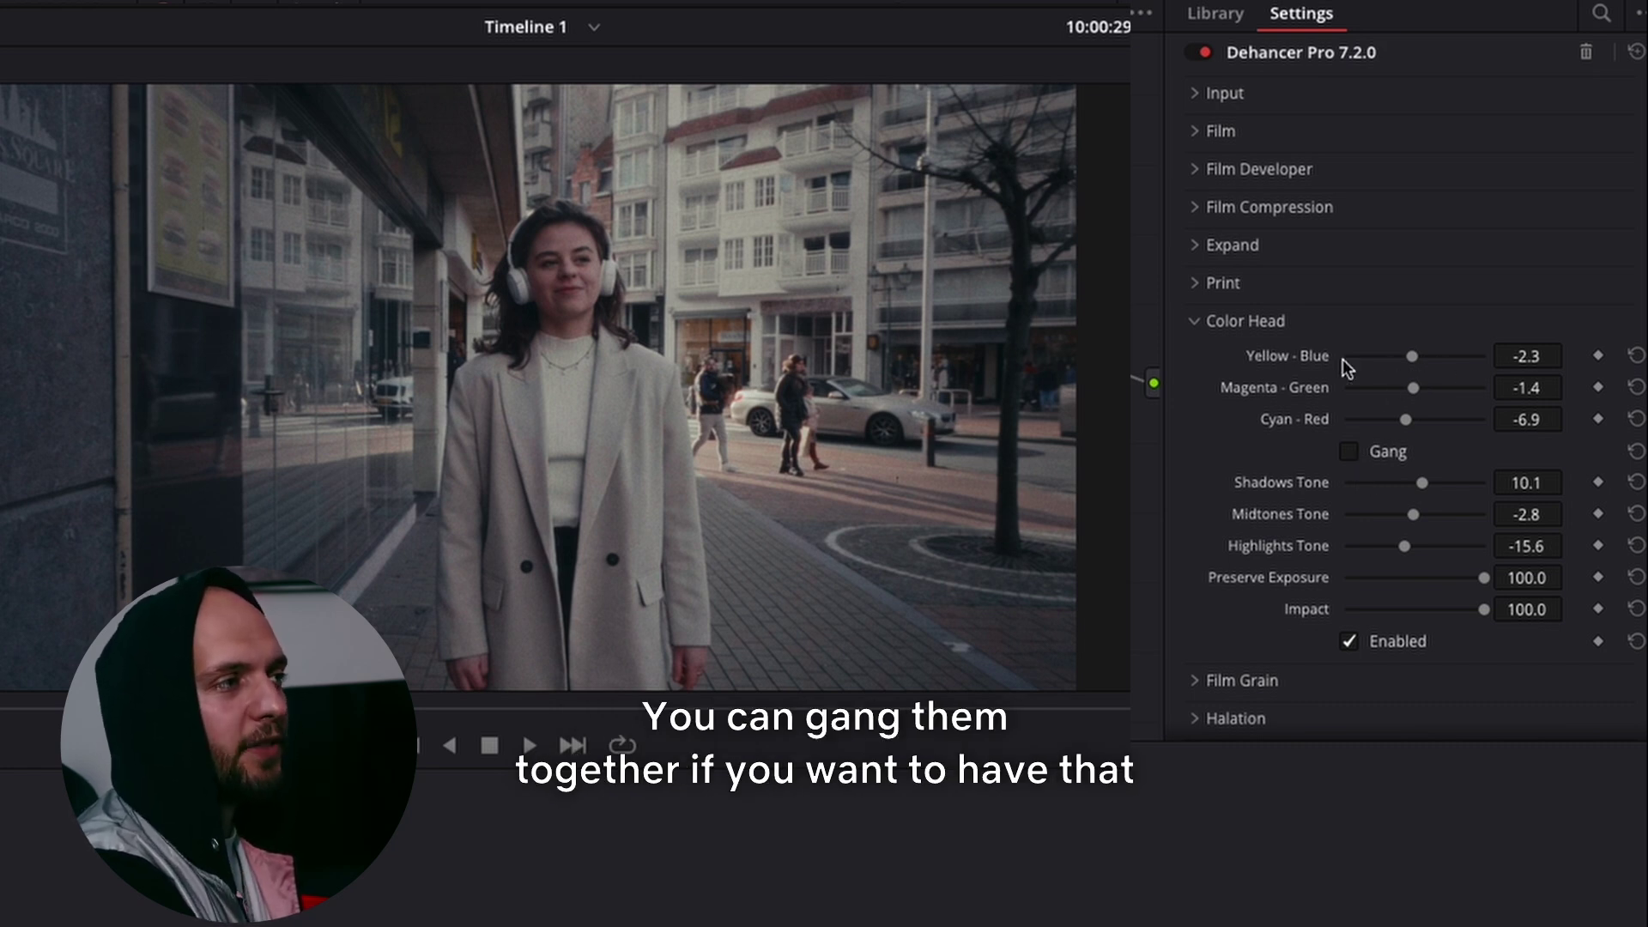
pyautogui.click(1348, 451)
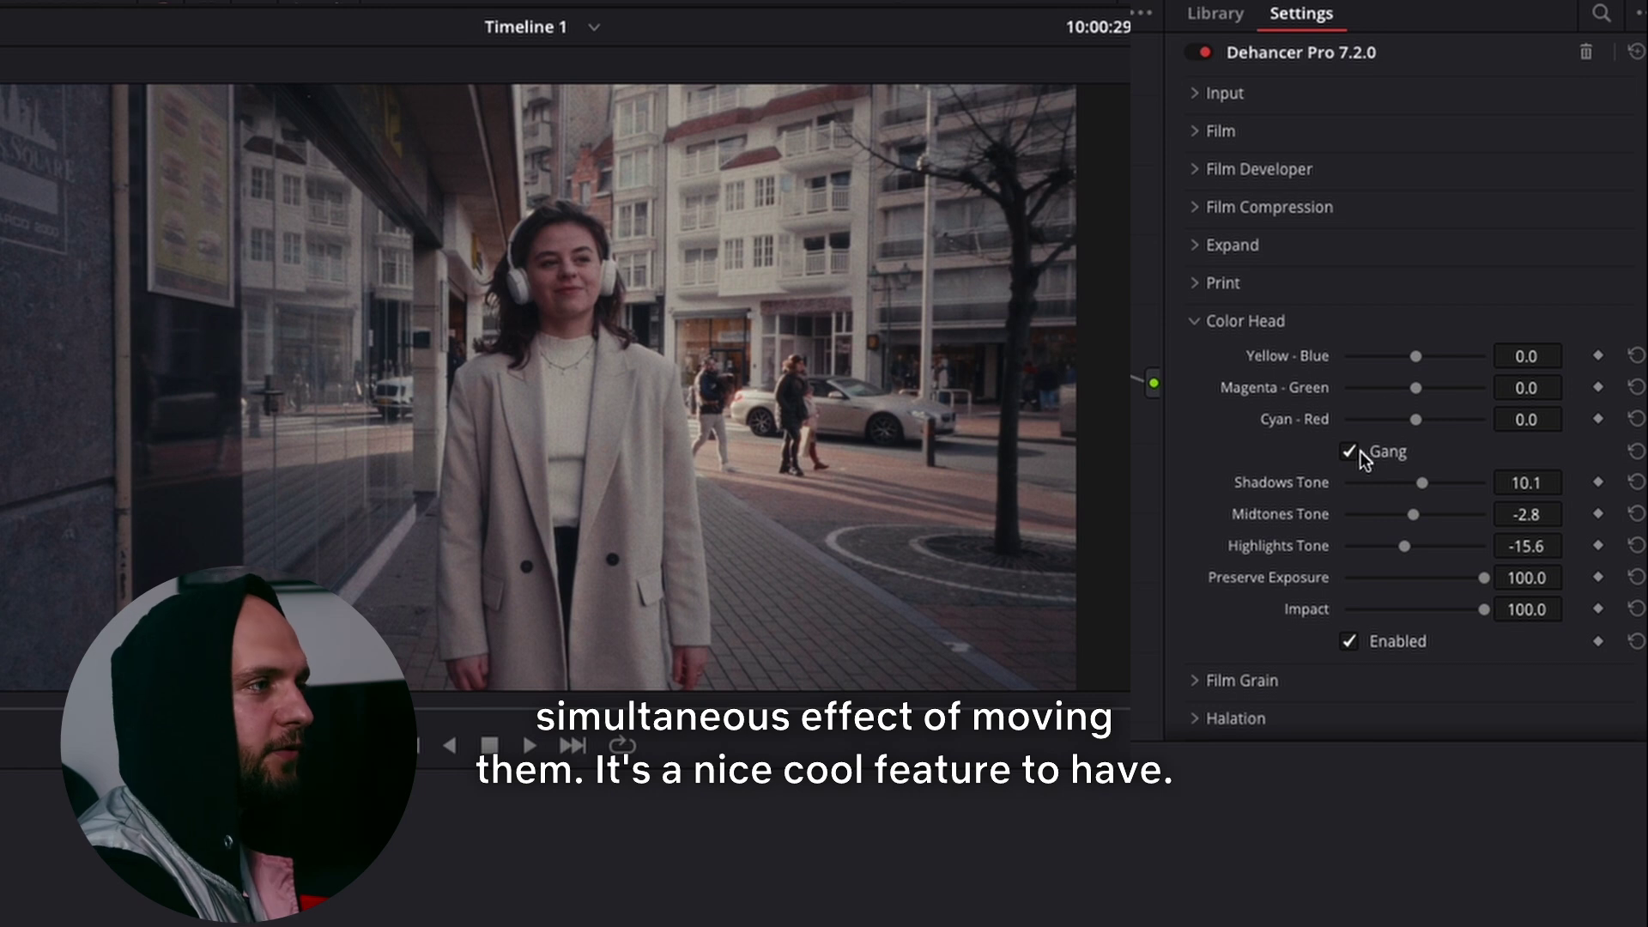
pyautogui.click(1361, 452)
pyautogui.moveTo(1414, 387); pyautogui.dragTo(1411, 426)
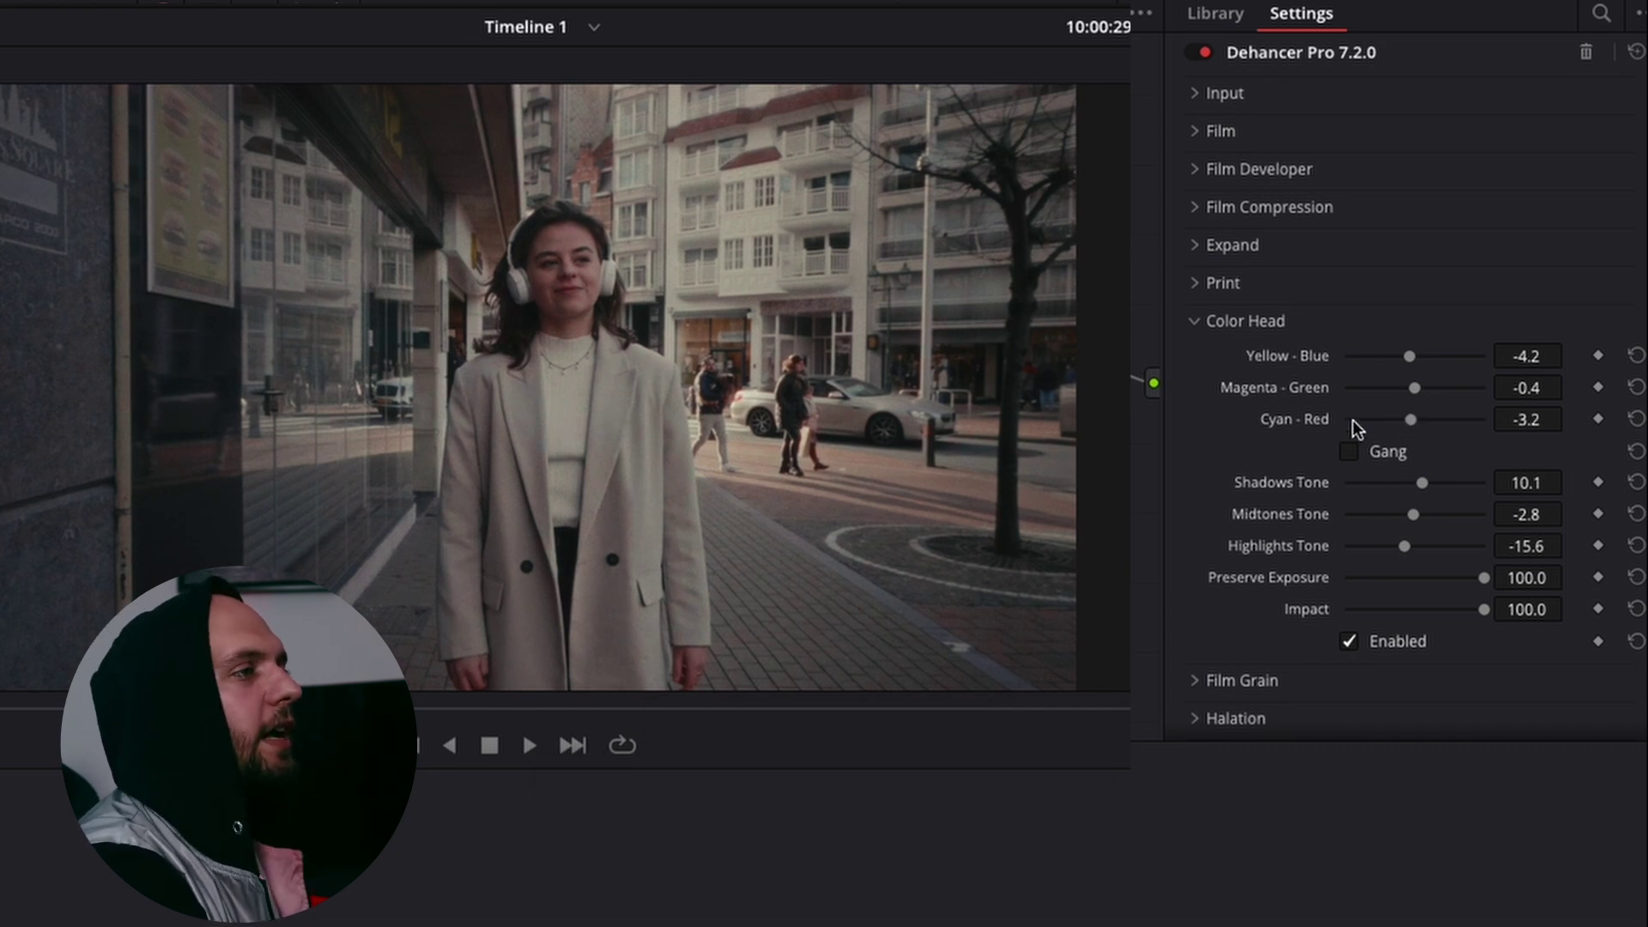
pyautogui.click(1193, 325)
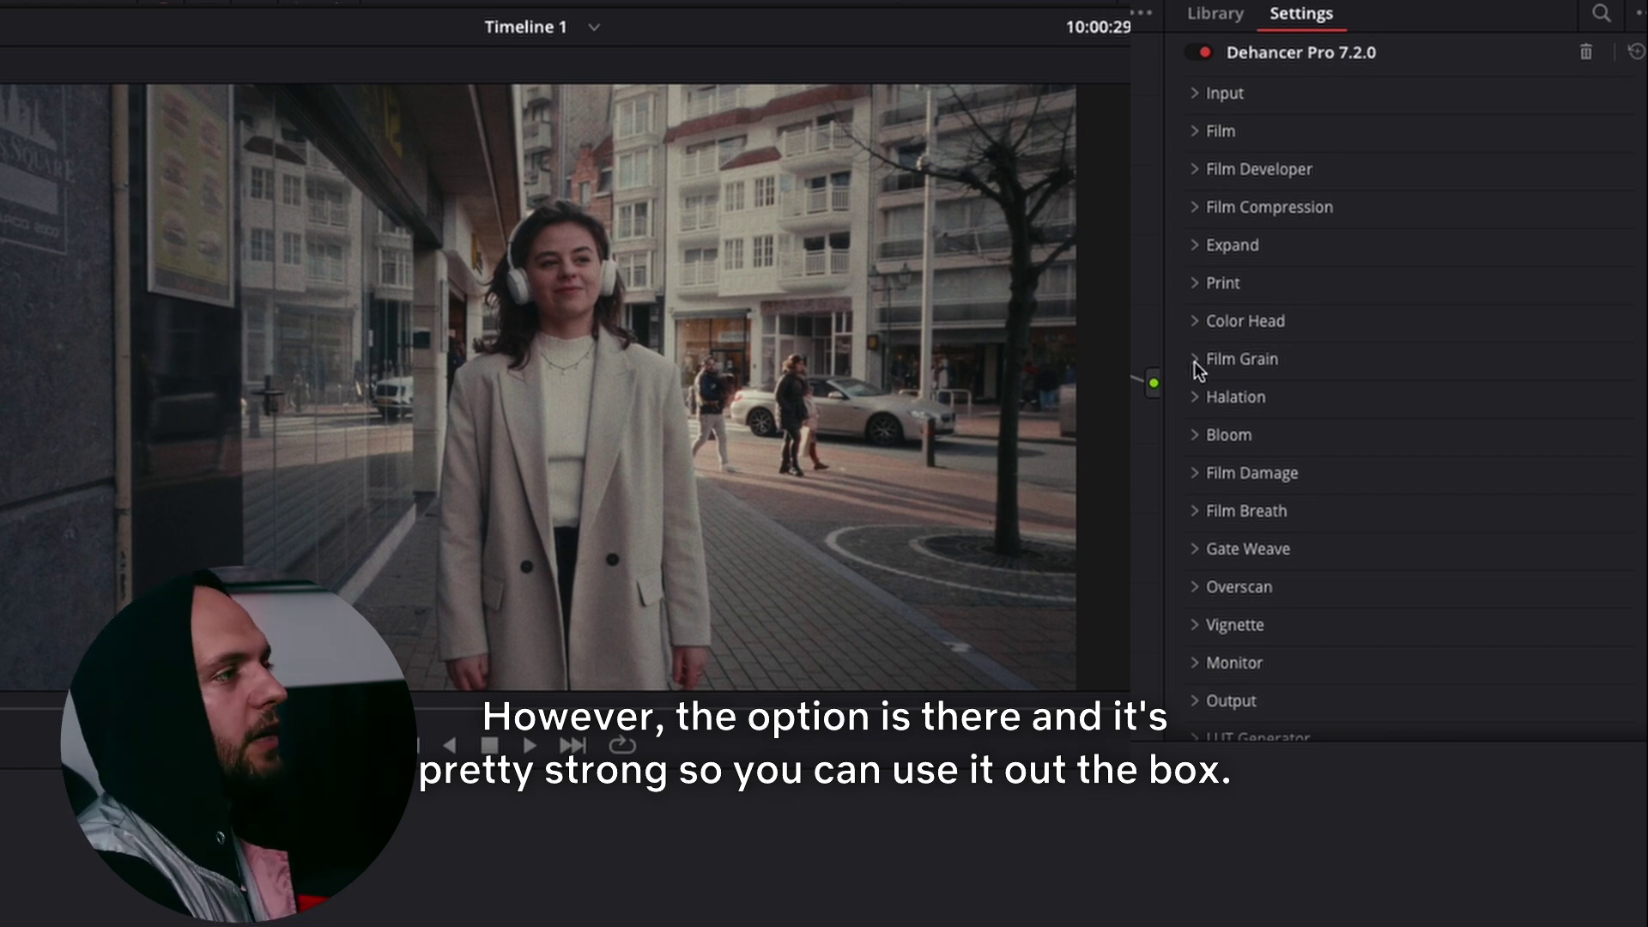
# - Examine the Film Grain settings and compare the image with and without the grain
pyautogui.click(1193, 363)
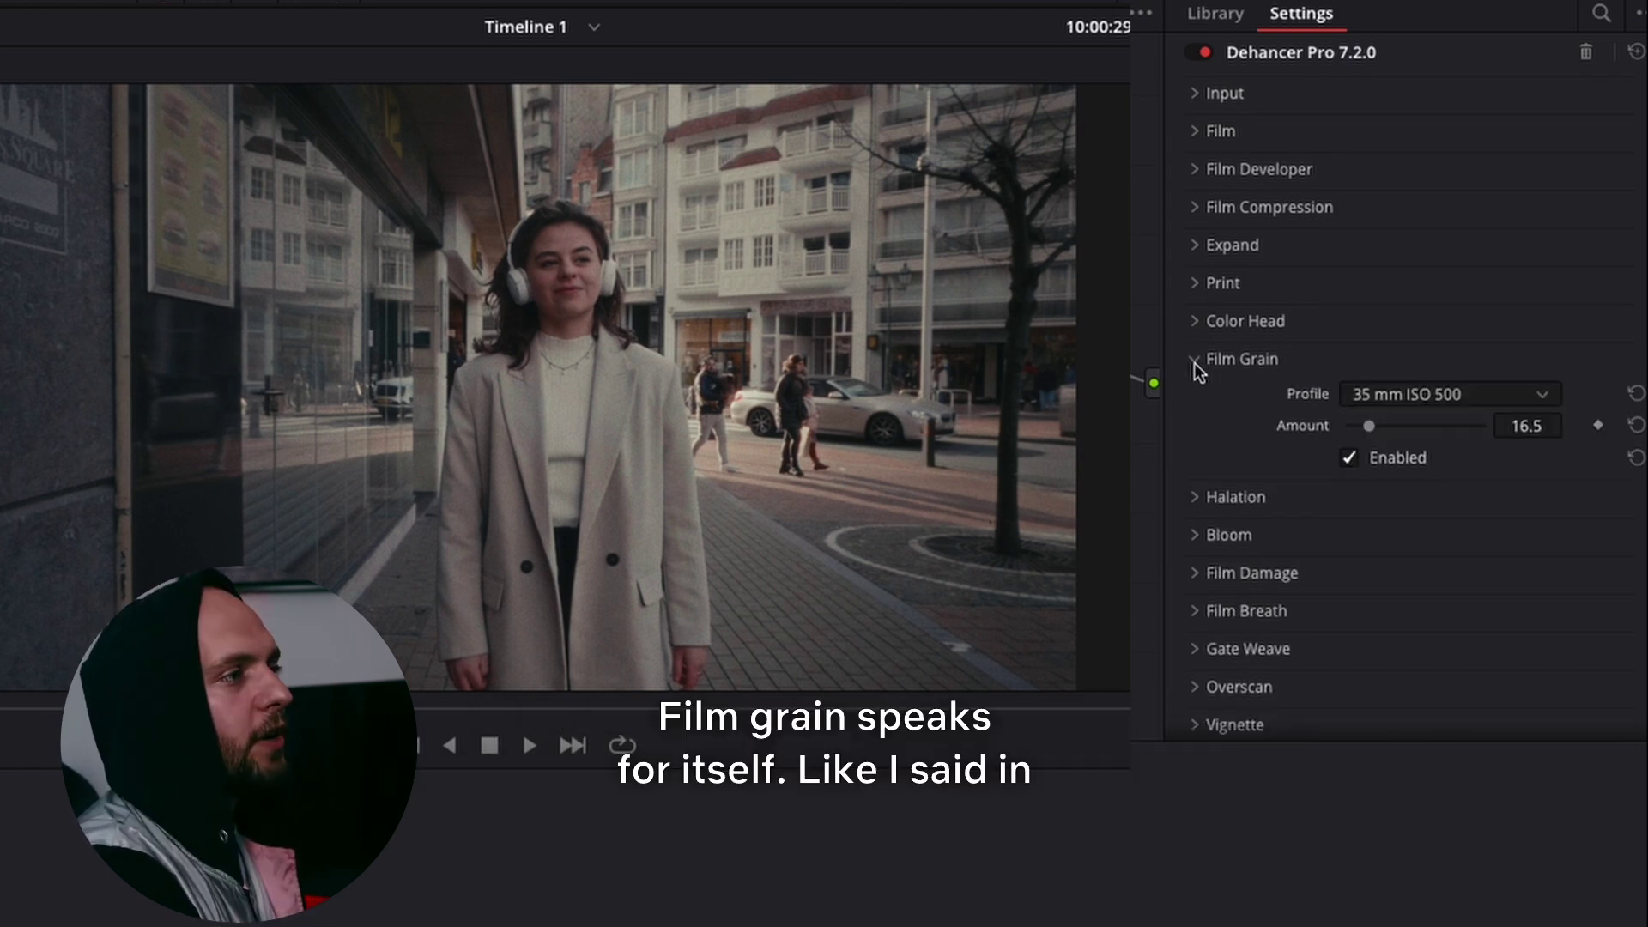
pyautogui.click(1348, 459)
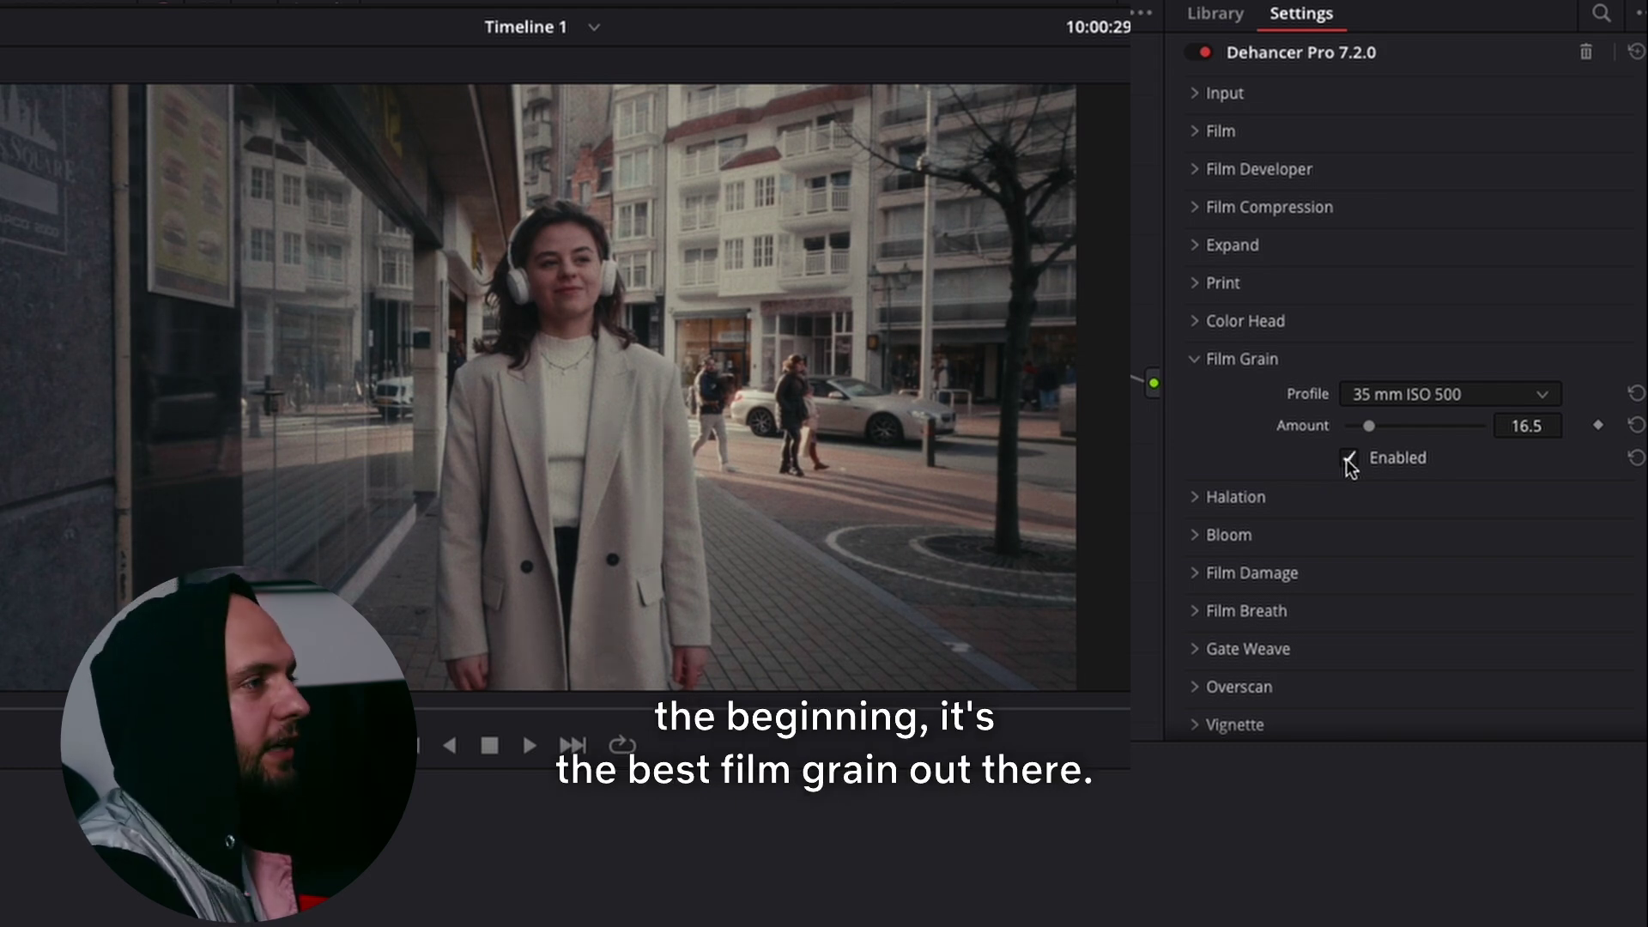
pyautogui.click(1197, 360)
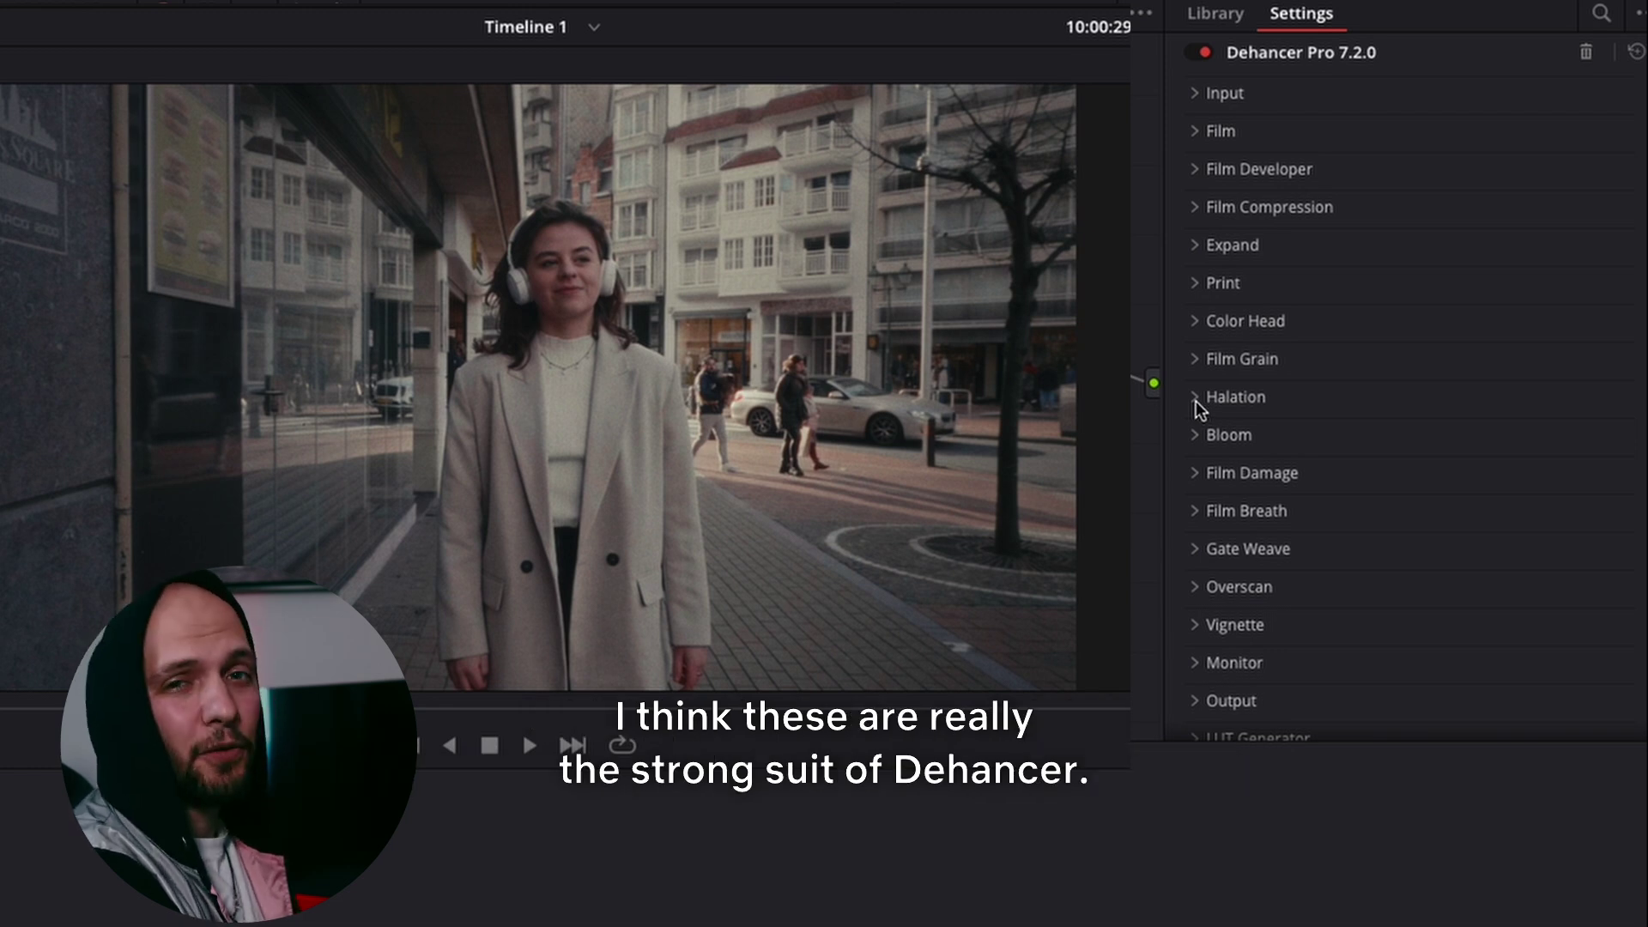
# - Examine the Halation settings and inspect the effect up close on the bag in the background
pyautogui.click(1196, 399)
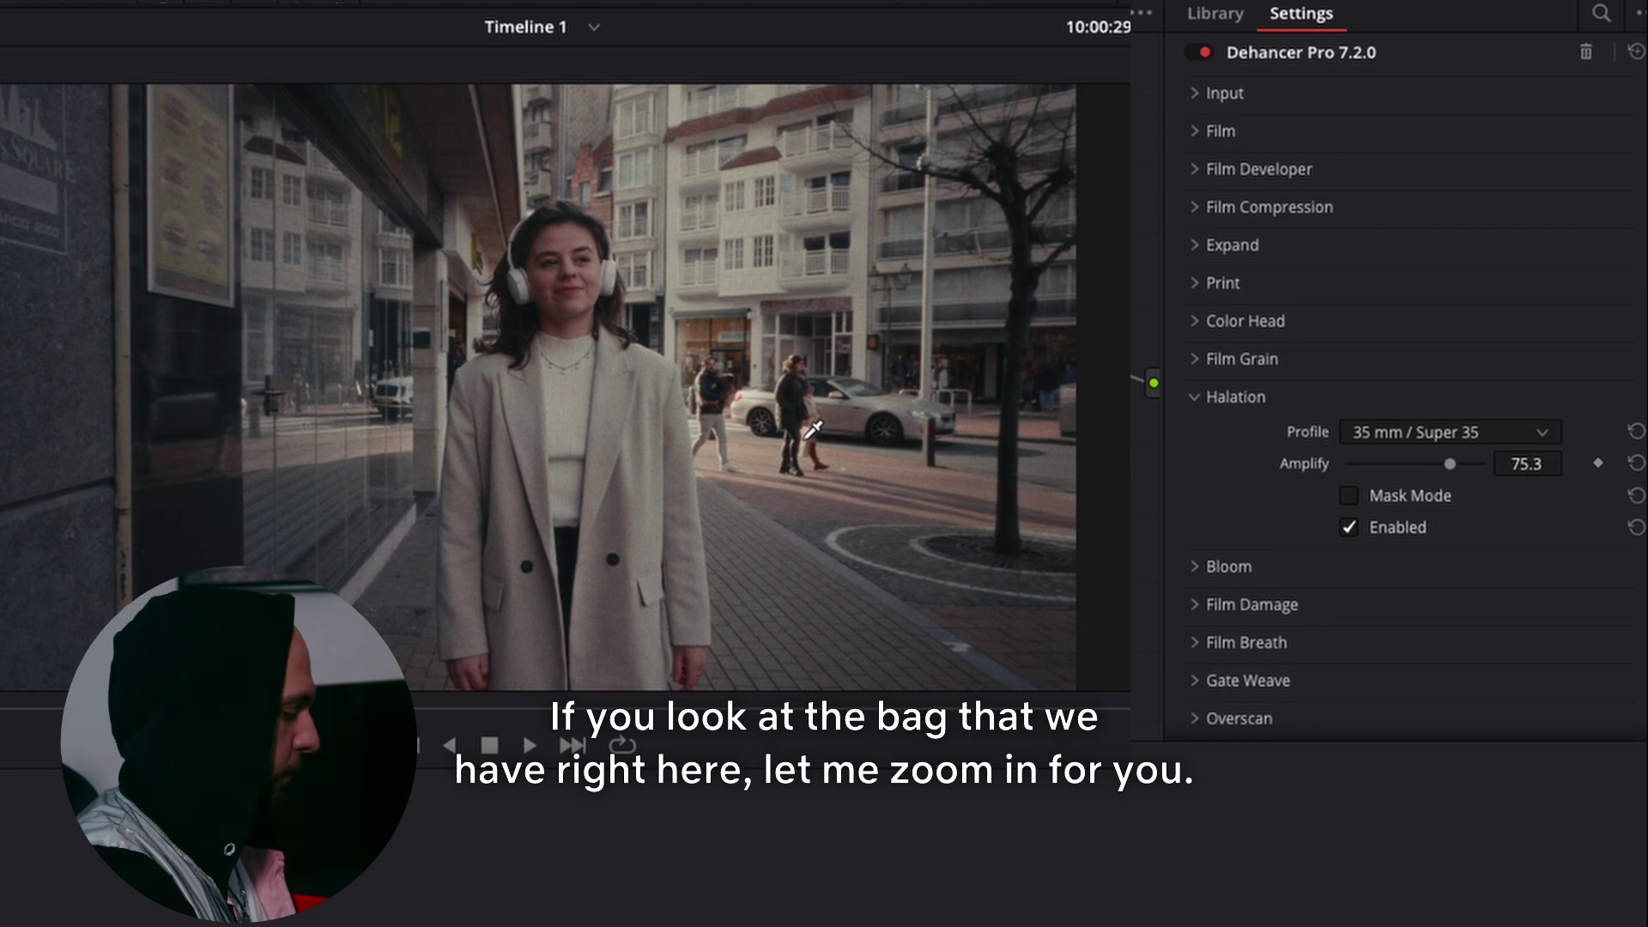
pyautogui.scroll(3, 813, 436)
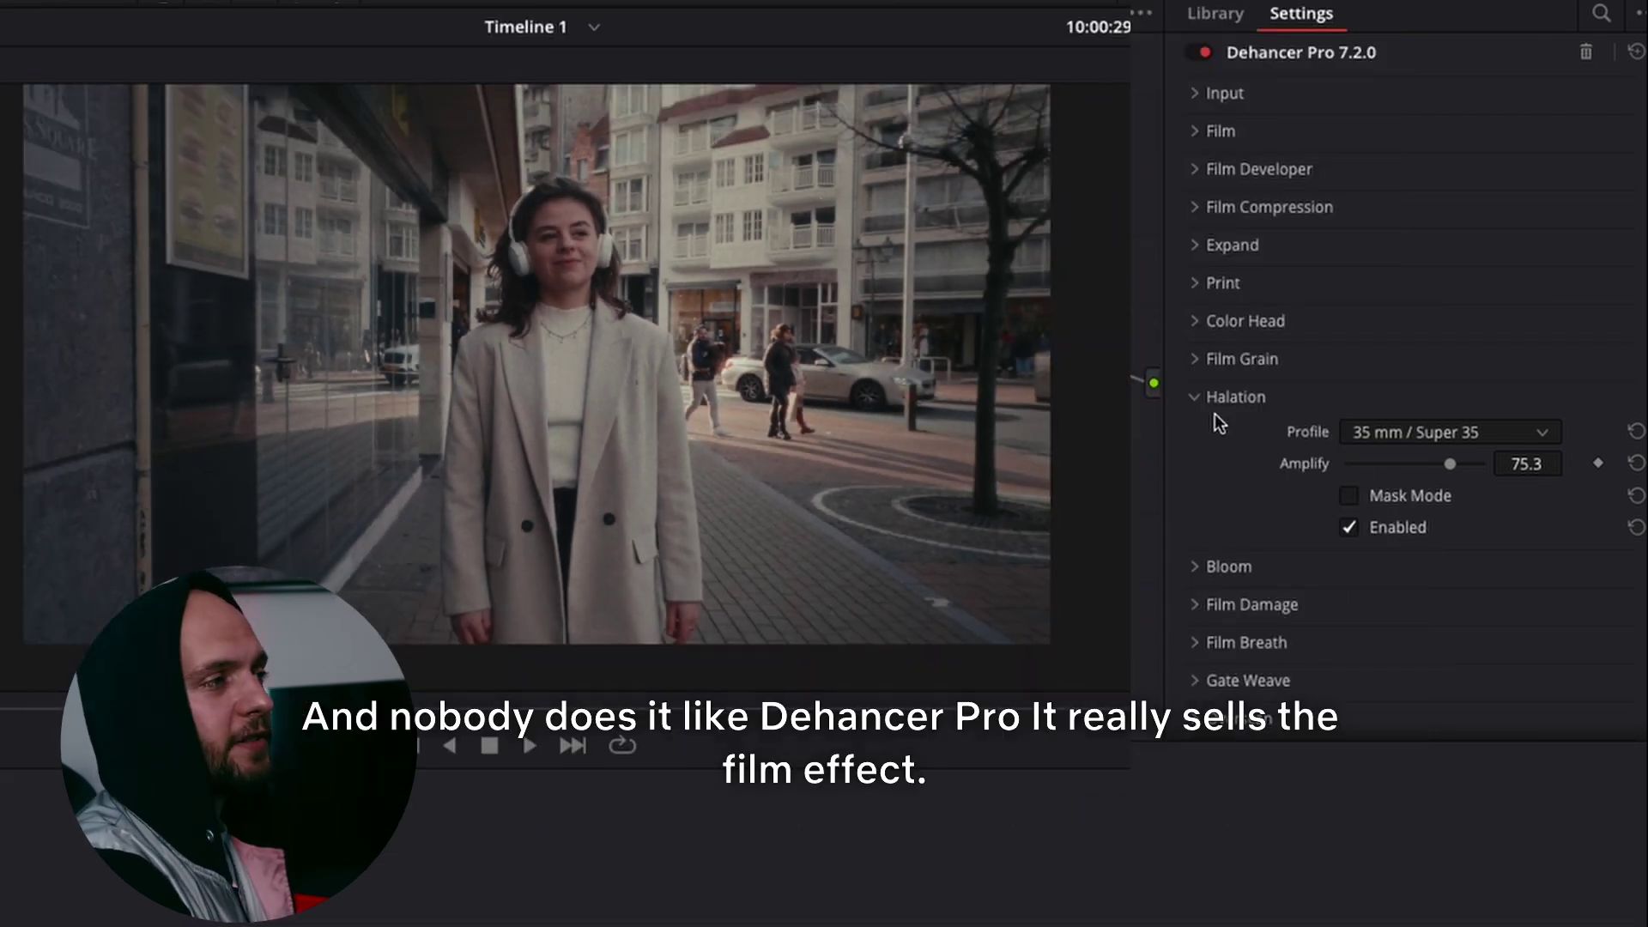
pyautogui.click(1201, 406)
# - Compare the image with and without Bloom, test its extremes, and set its Amplify amount to about 27.5
pyautogui.click(1201, 436)
pyautogui.click(1350, 566)
pyautogui.click(1351, 566)
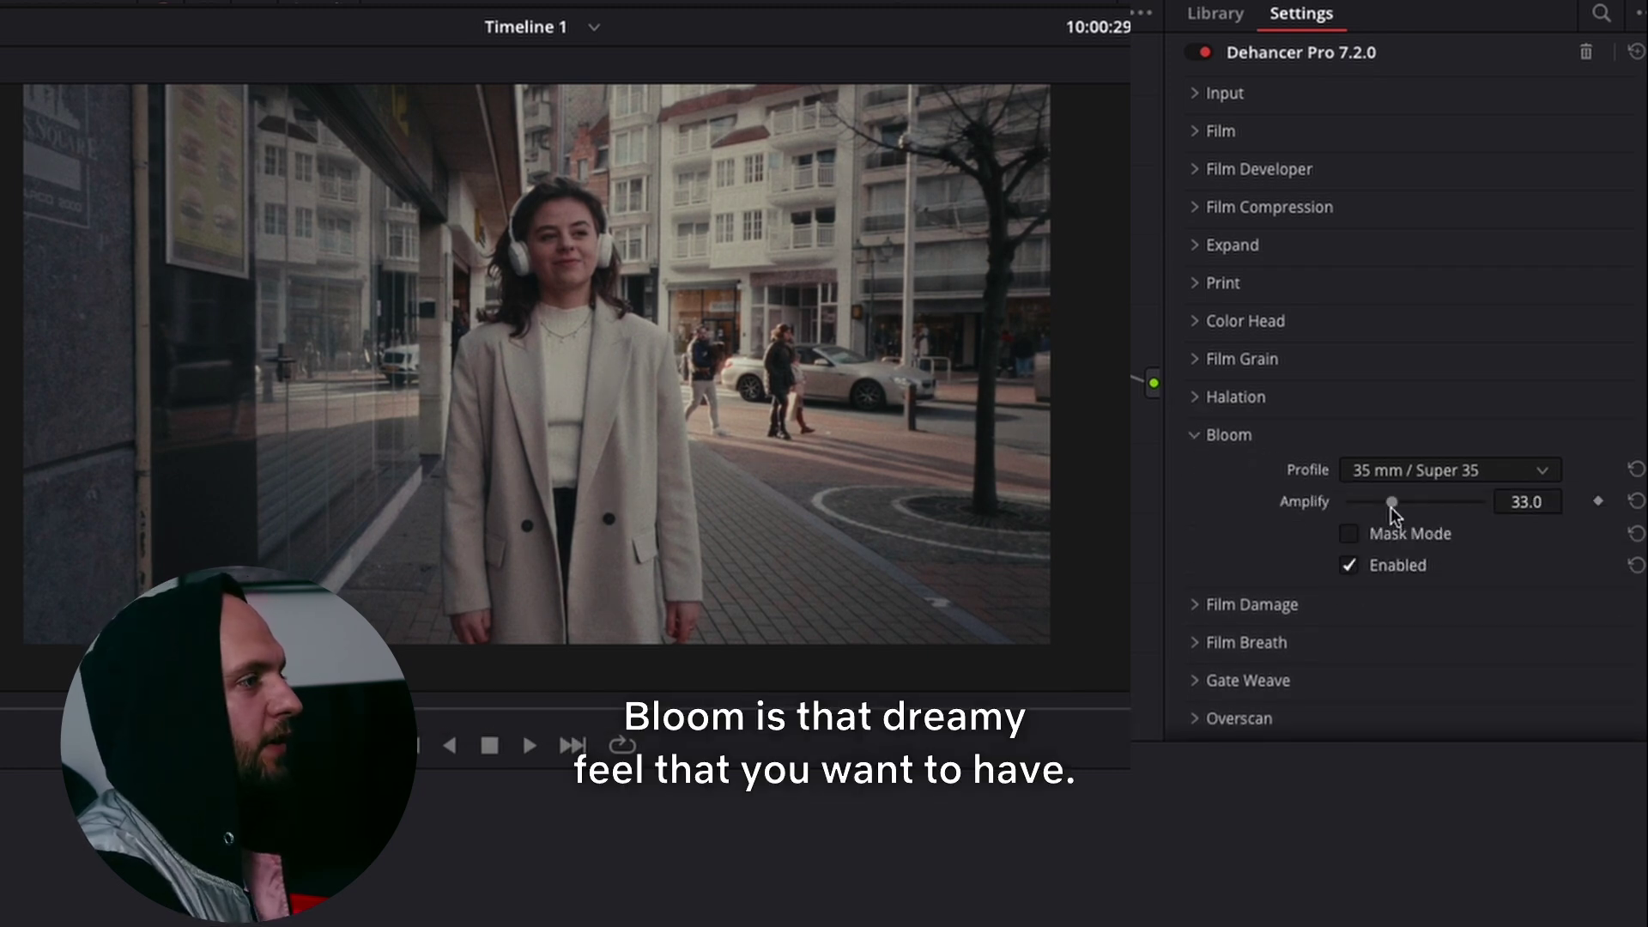
pyautogui.moveTo(1390, 505); pyautogui.dragTo(1586, 510)
pyautogui.moveTo(1483, 504); pyautogui.dragTo(1379, 515)
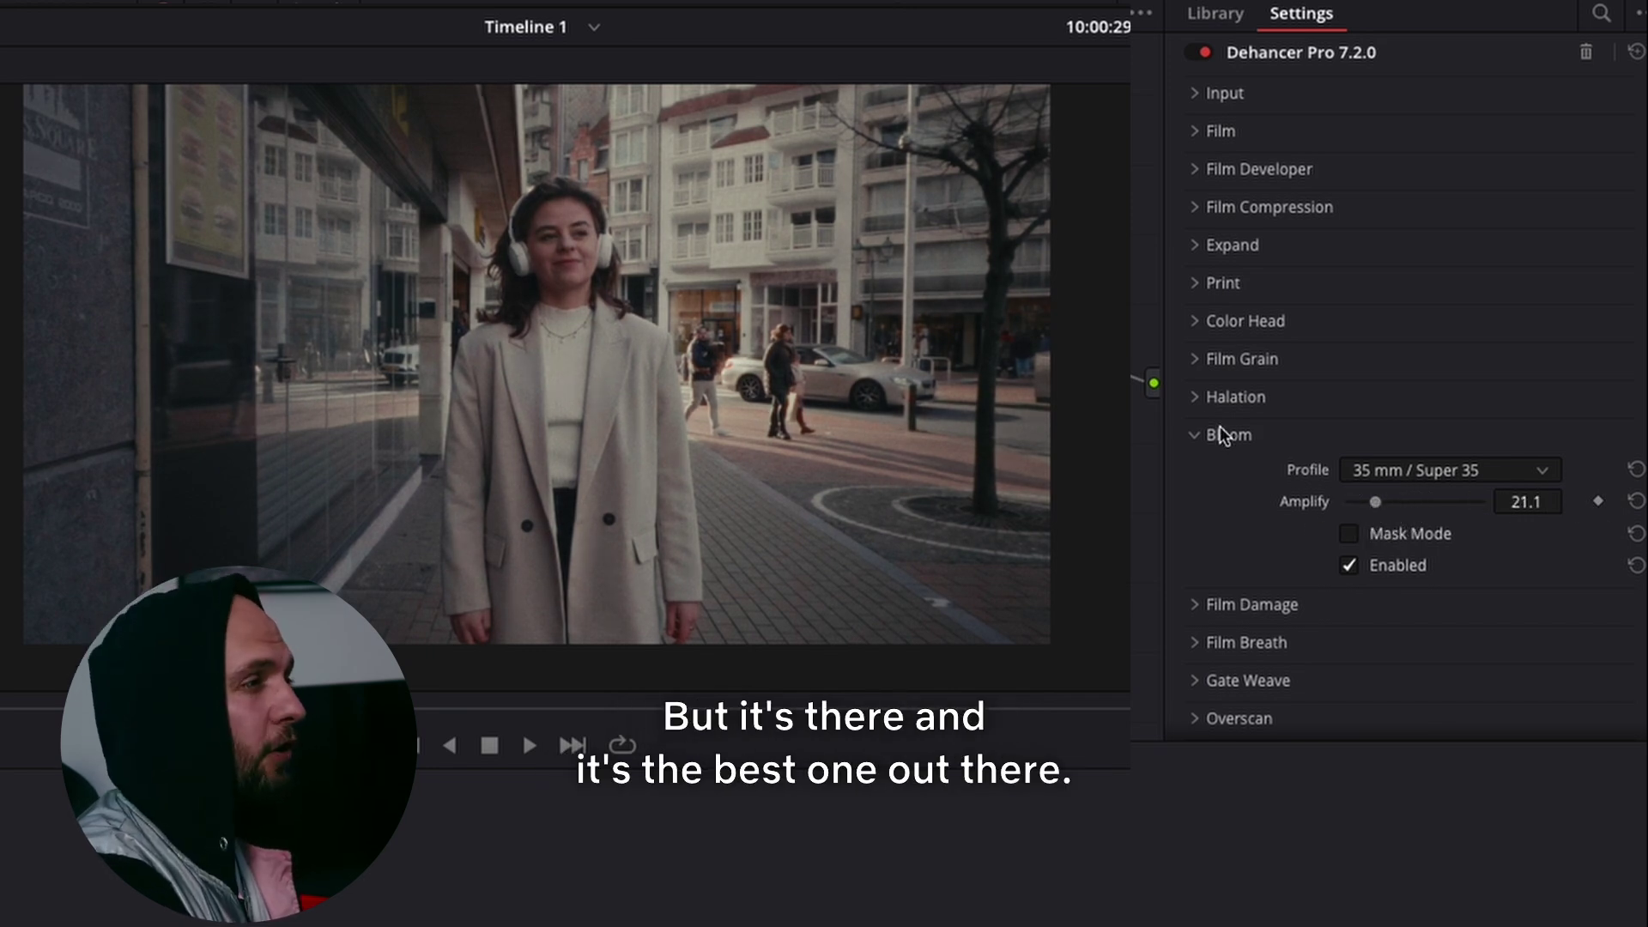
pyautogui.moveTo(1370, 502); pyautogui.dragTo(1375, 506)
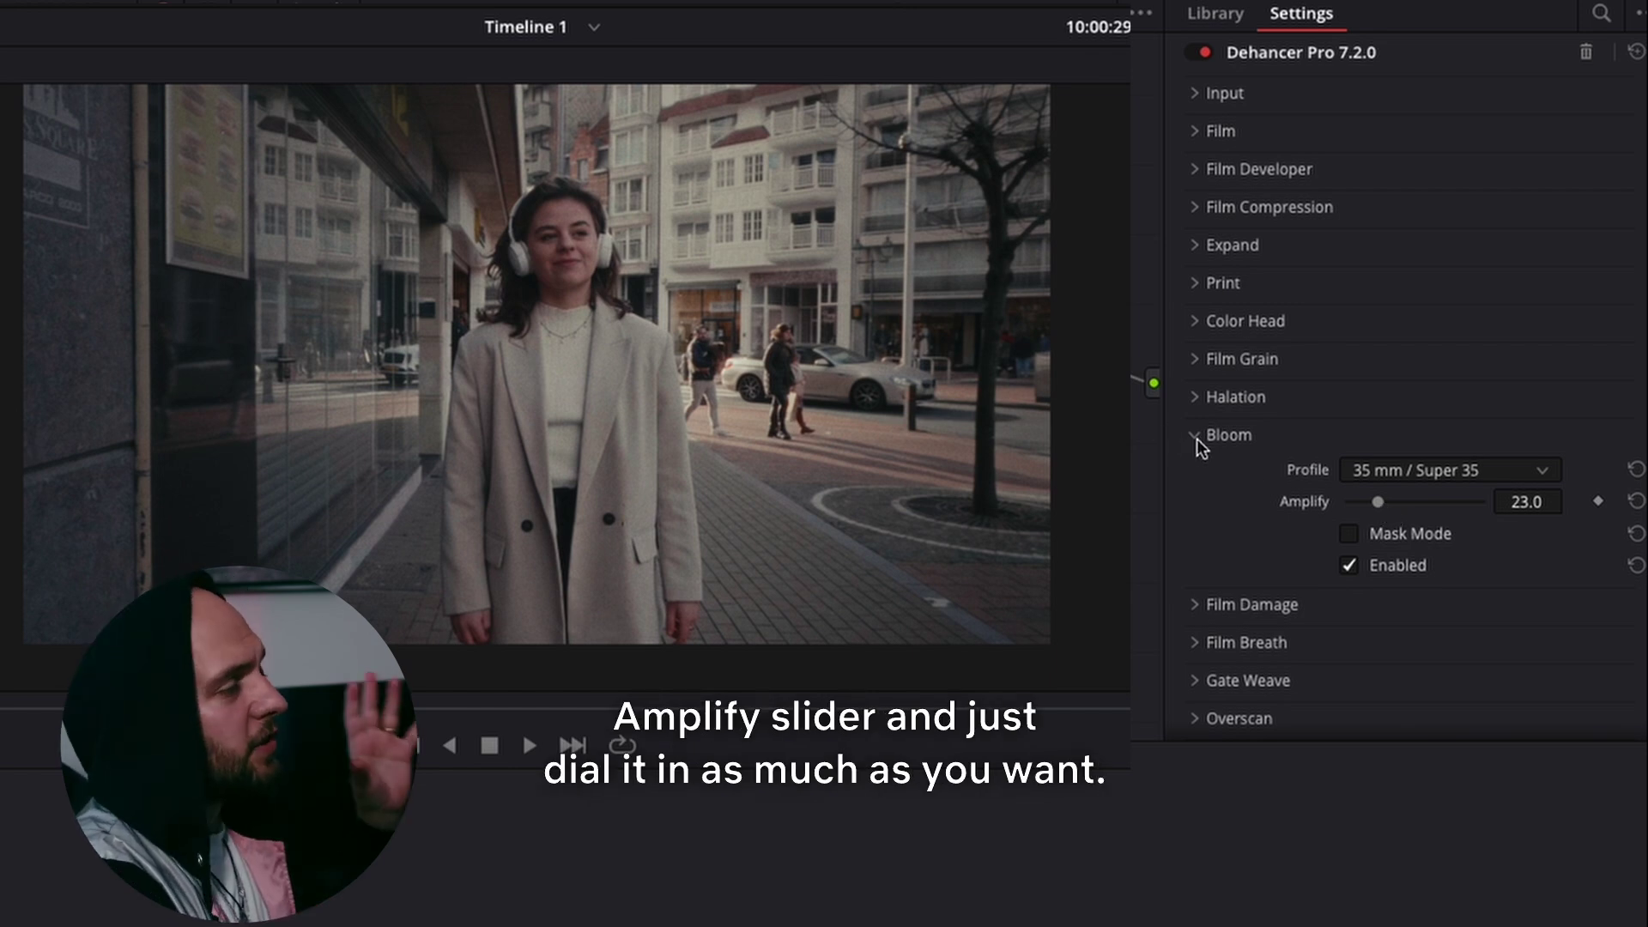
pyautogui.moveTo(1383, 506); pyautogui.dragTo(1383, 505)
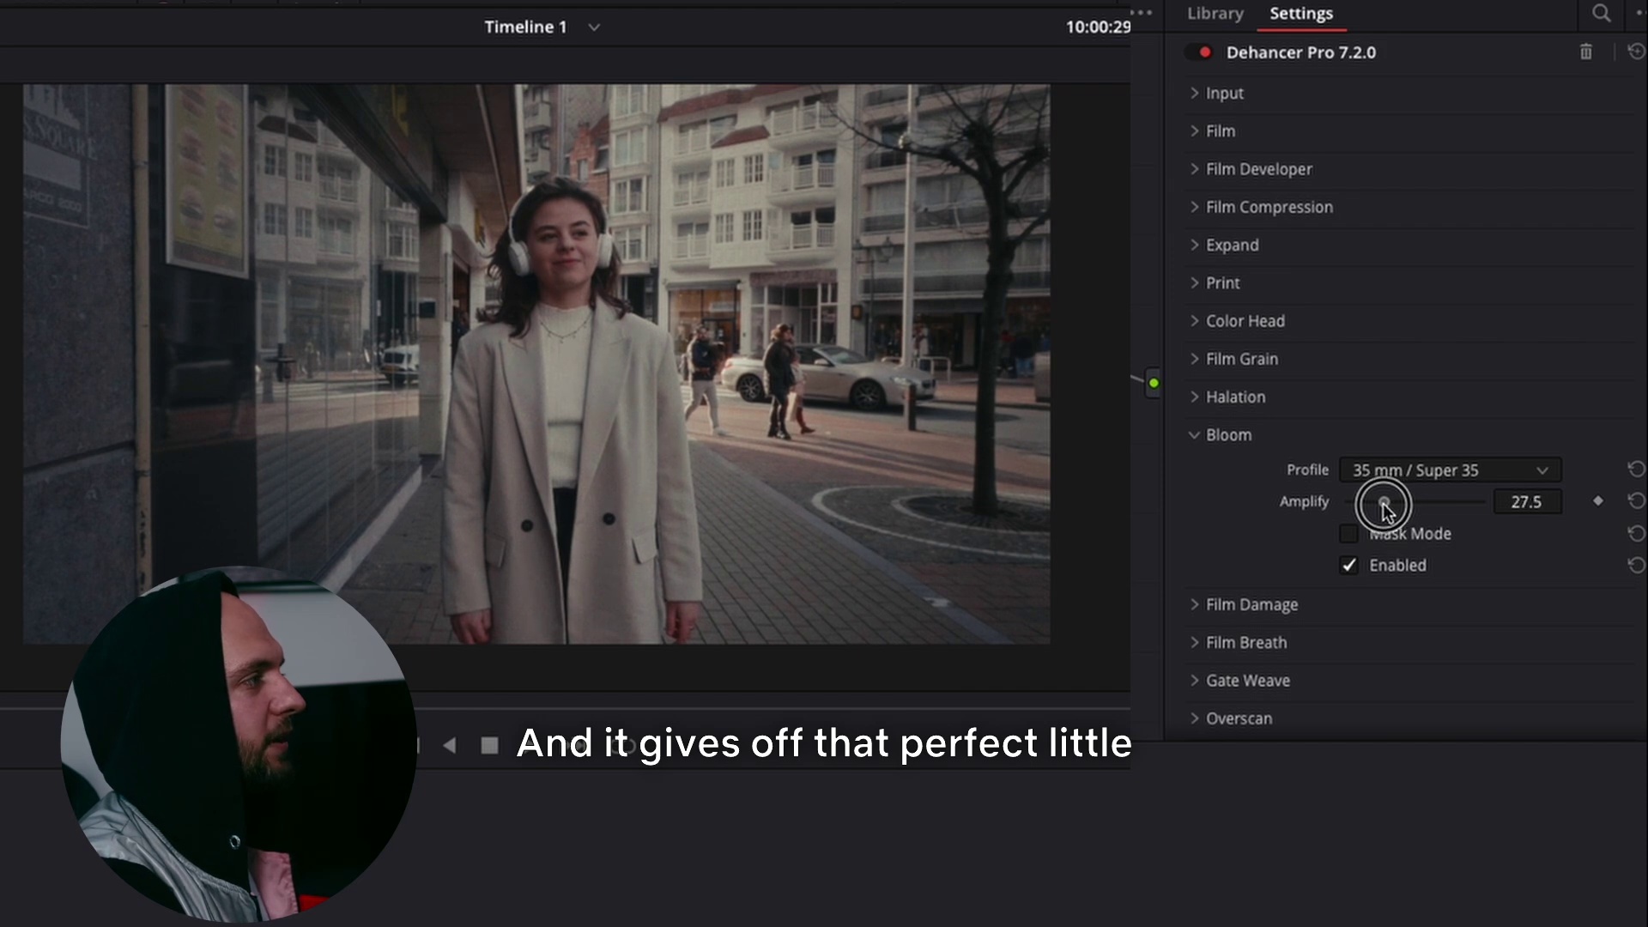
pyautogui.click(1193, 439)
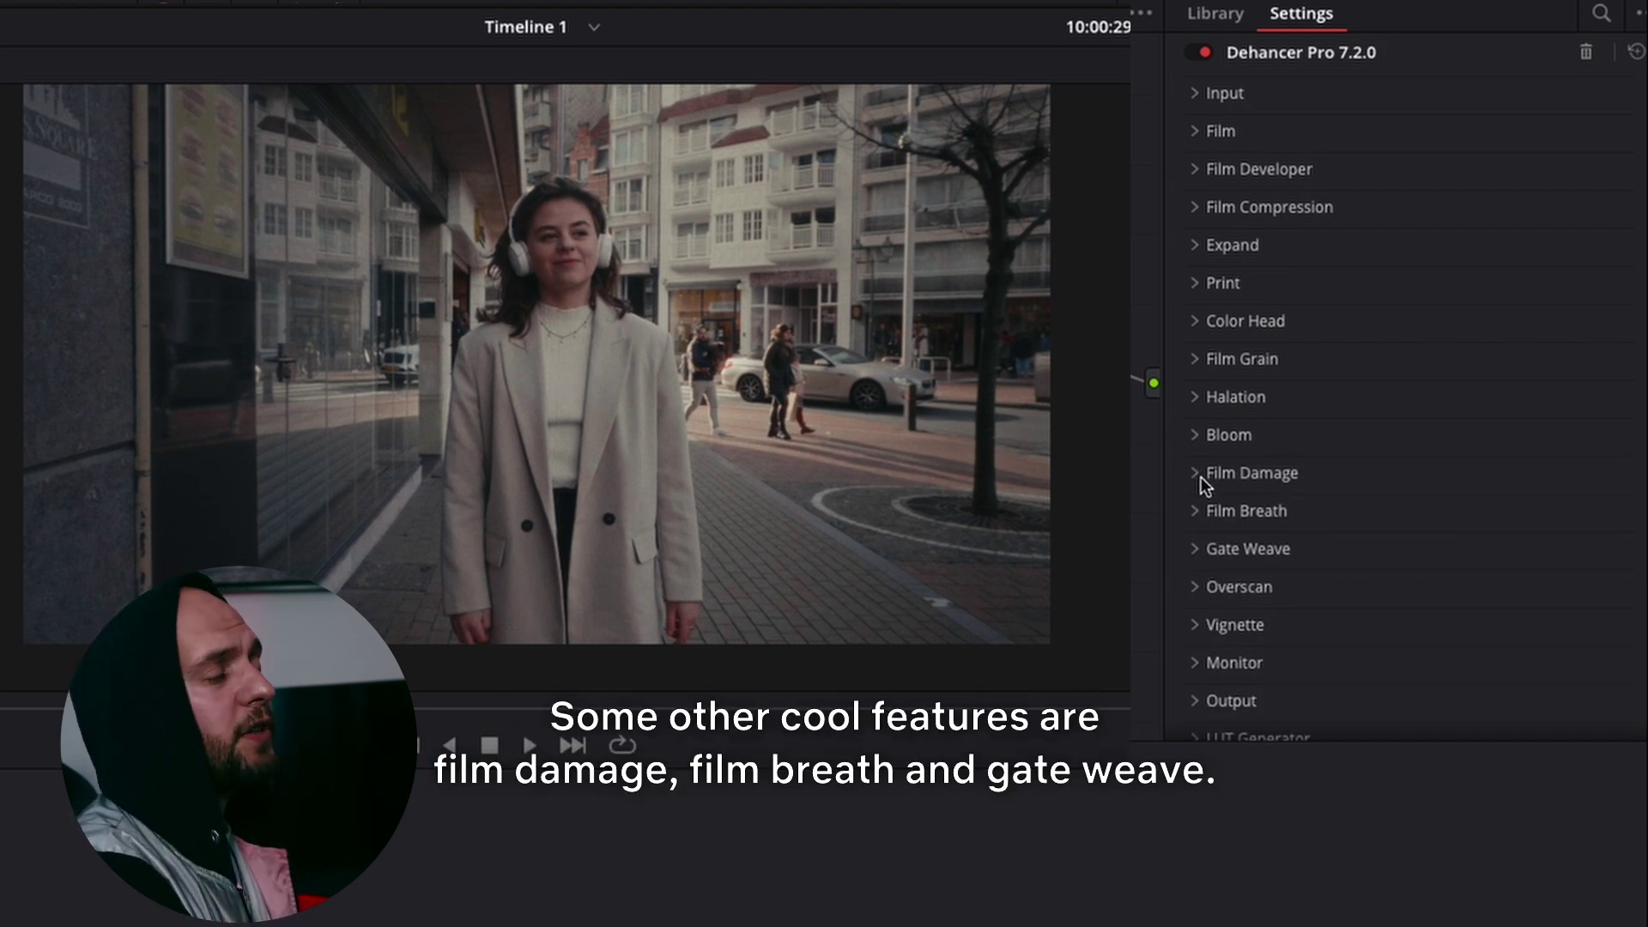
# - Review the Film Damage settings and play the clip to examine the effect
pyautogui.click(1199, 474)
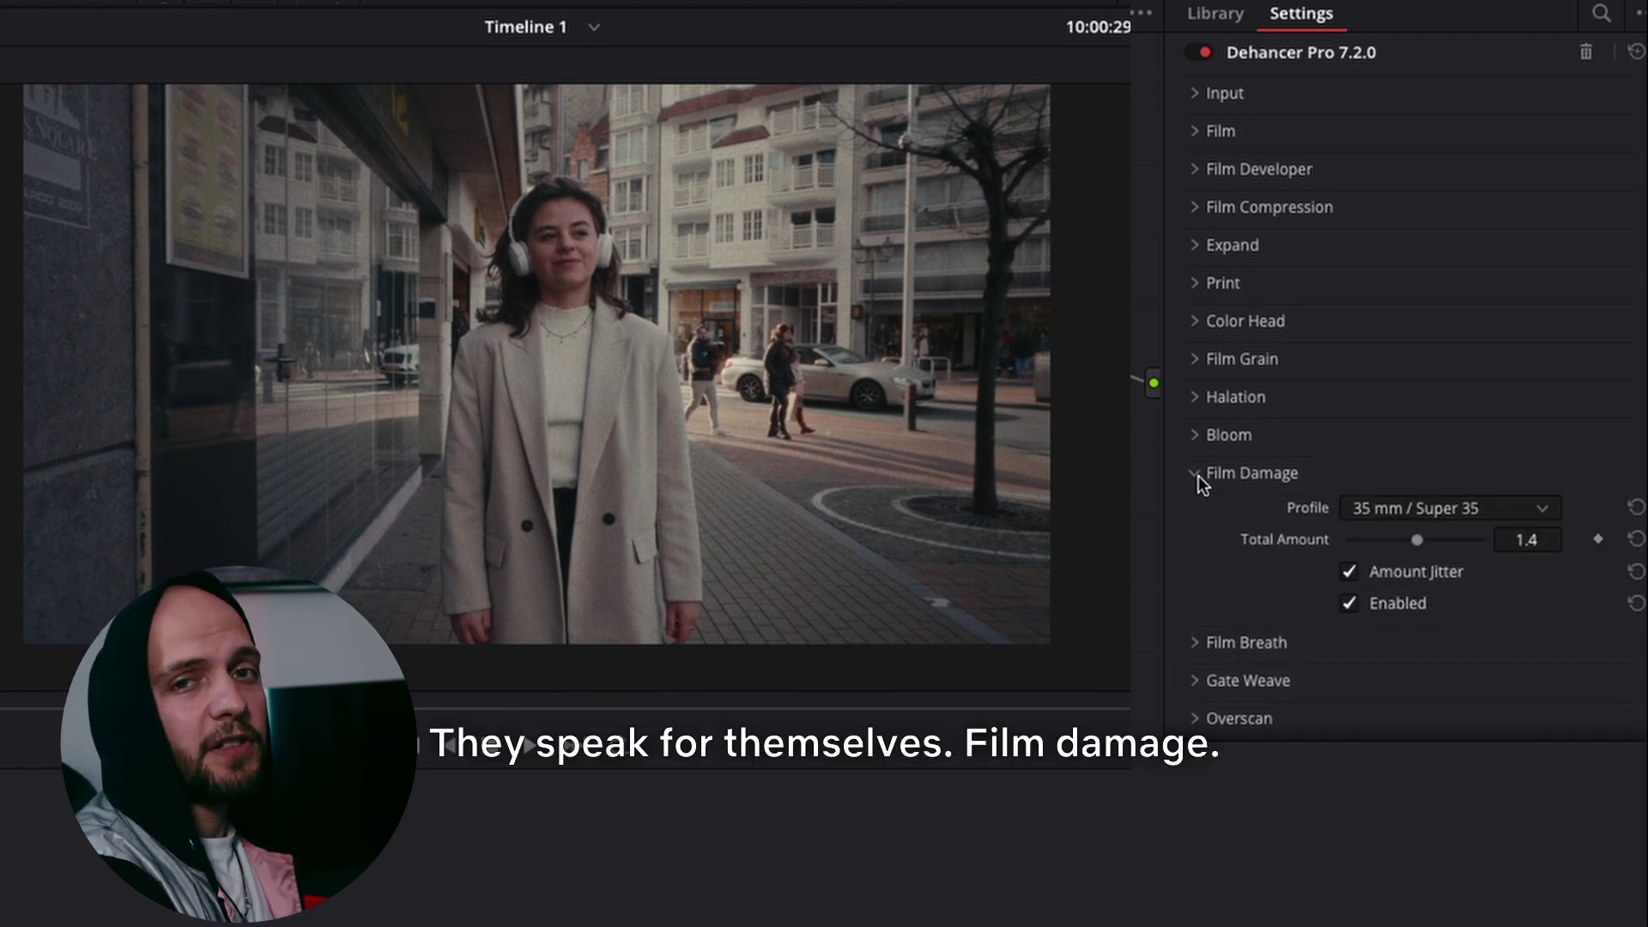
pyautogui.press('space')
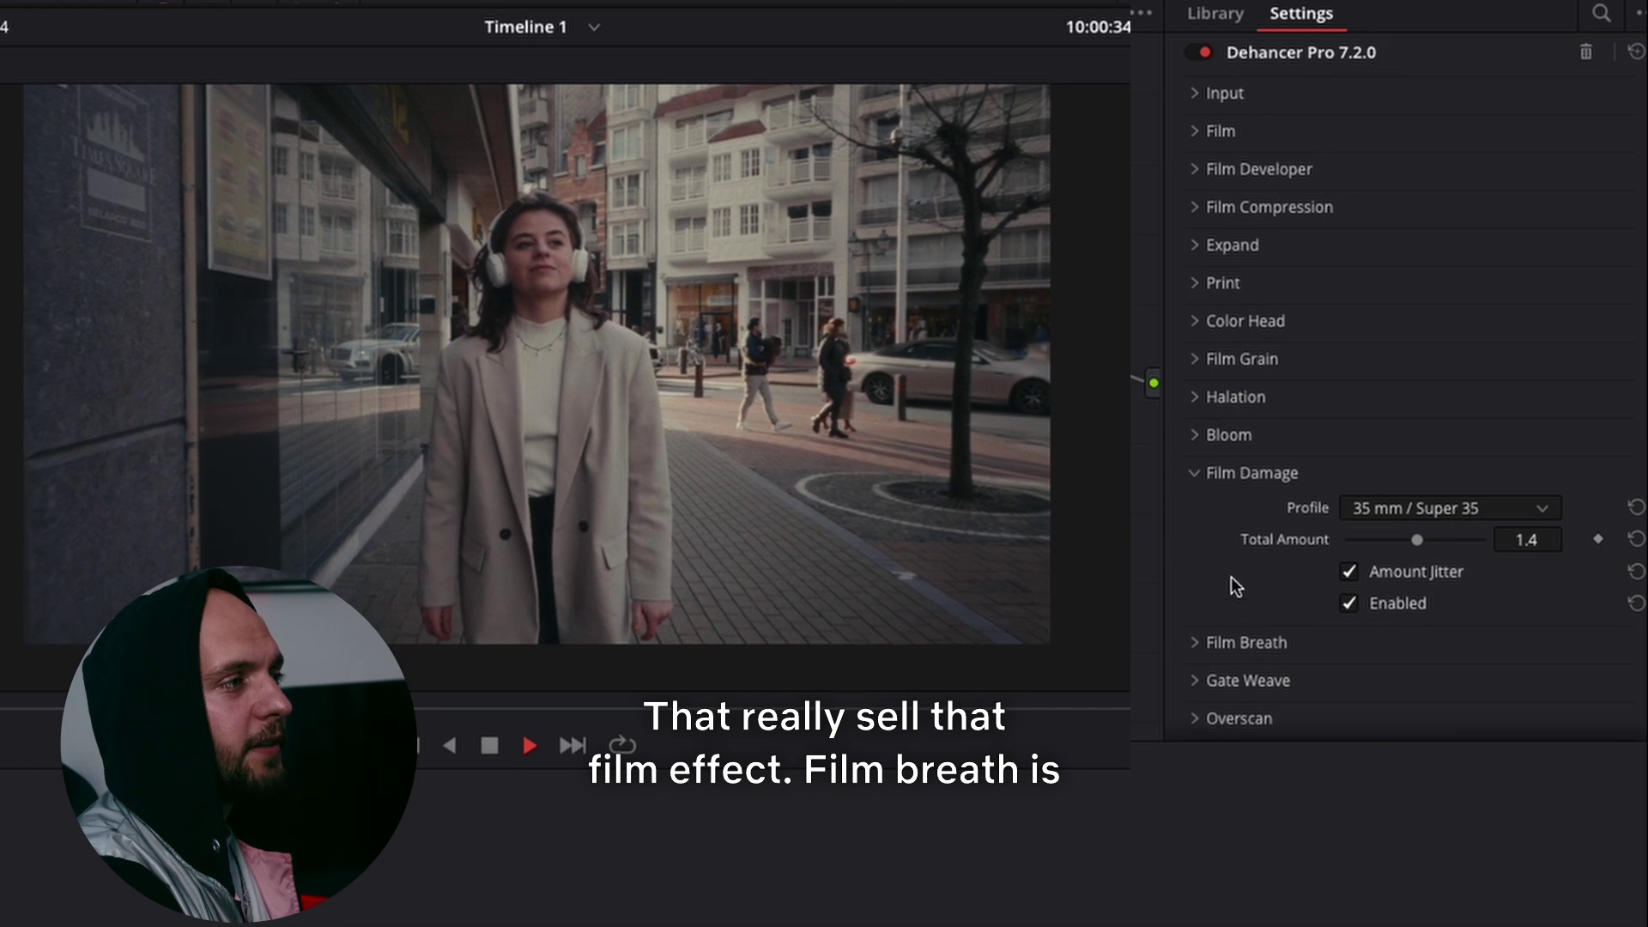
pyautogui.click(1204, 483)
# - Test Film Breath at full impact during playback, reduce its impact to about 8.3, and play the clip again
pyautogui.click(1206, 513)
pyautogui.moveTo(1347, 577); pyautogui.dragTo(1514, 589)
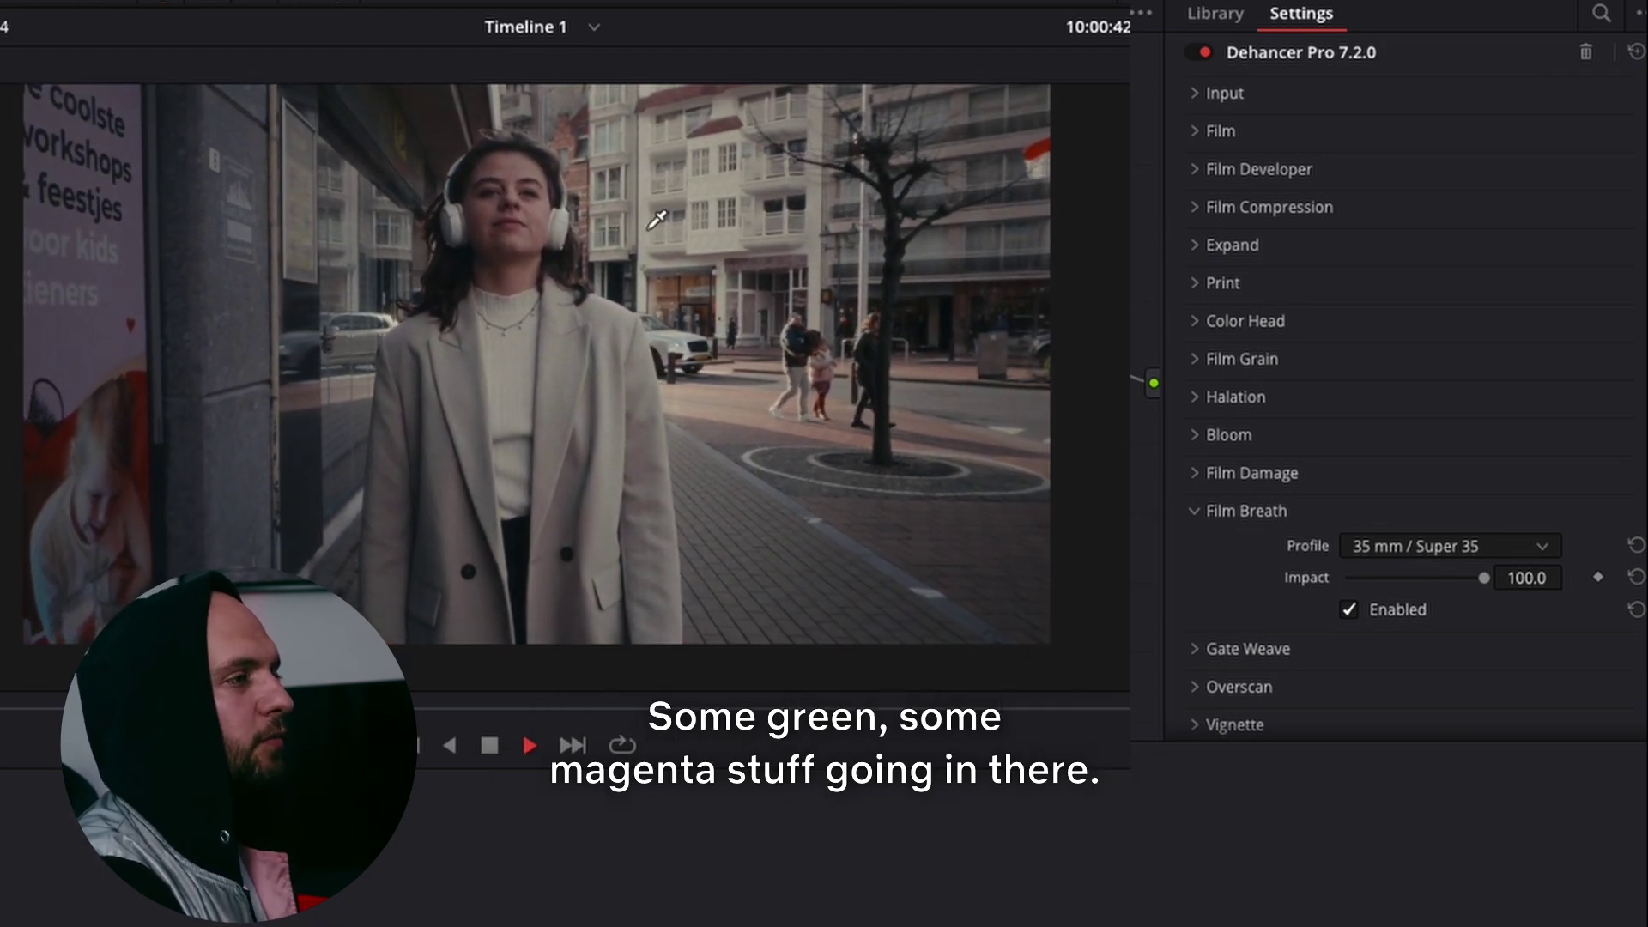
pyautogui.press('space')
pyautogui.click(1396, 580)
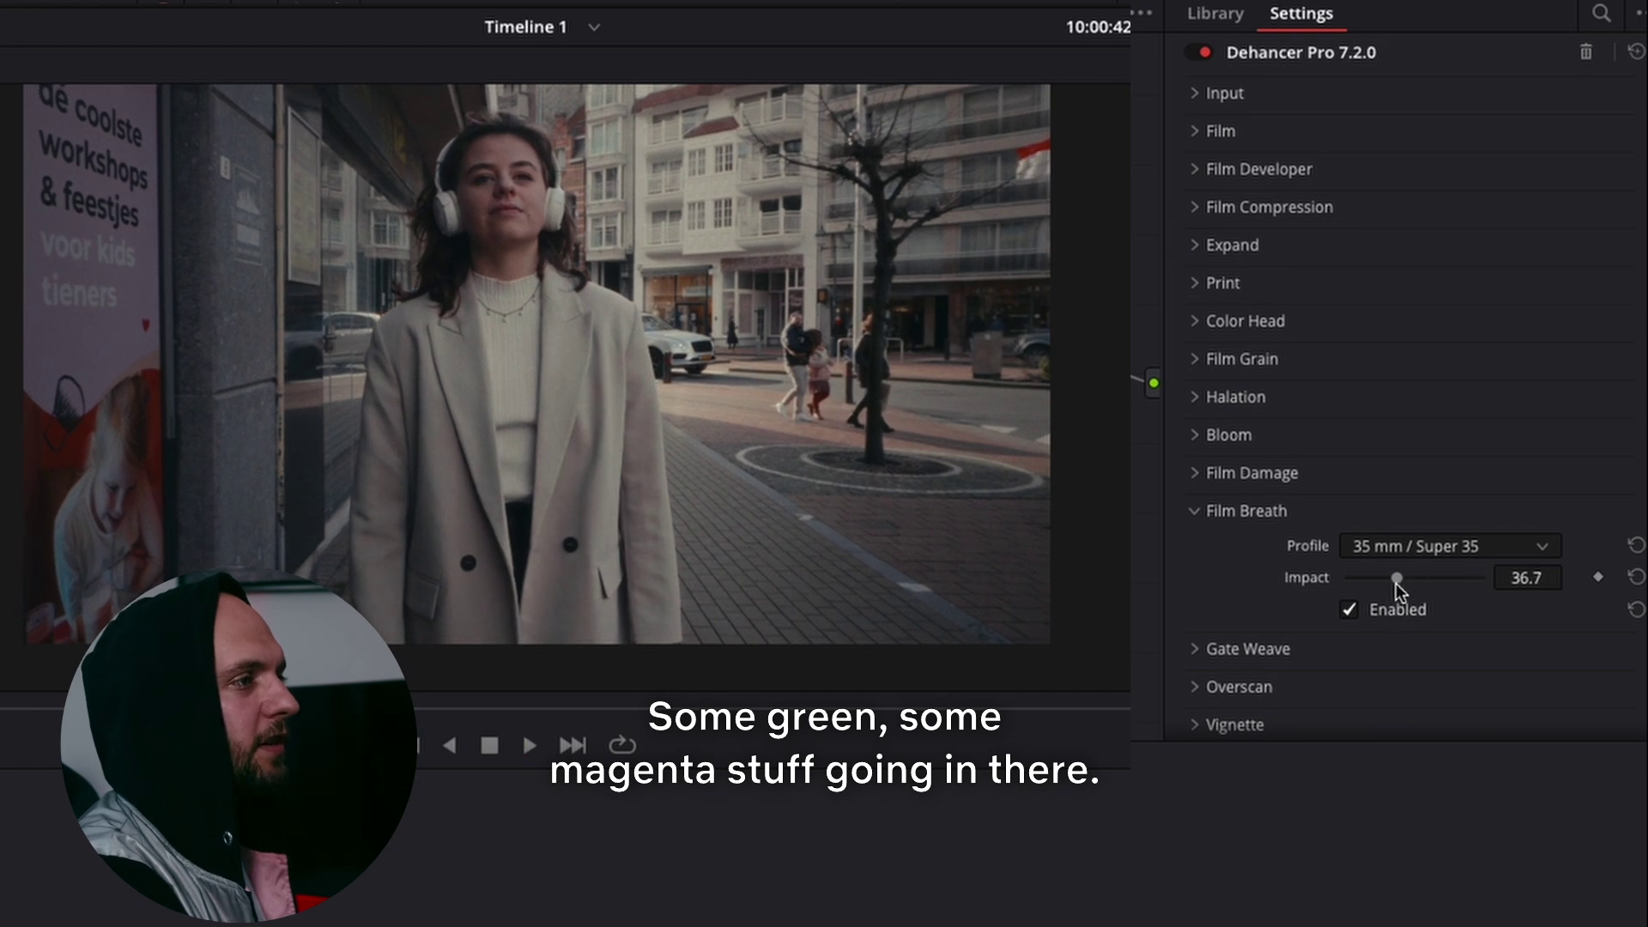
pyautogui.moveTo(1395, 582); pyautogui.dragTo(1354, 580)
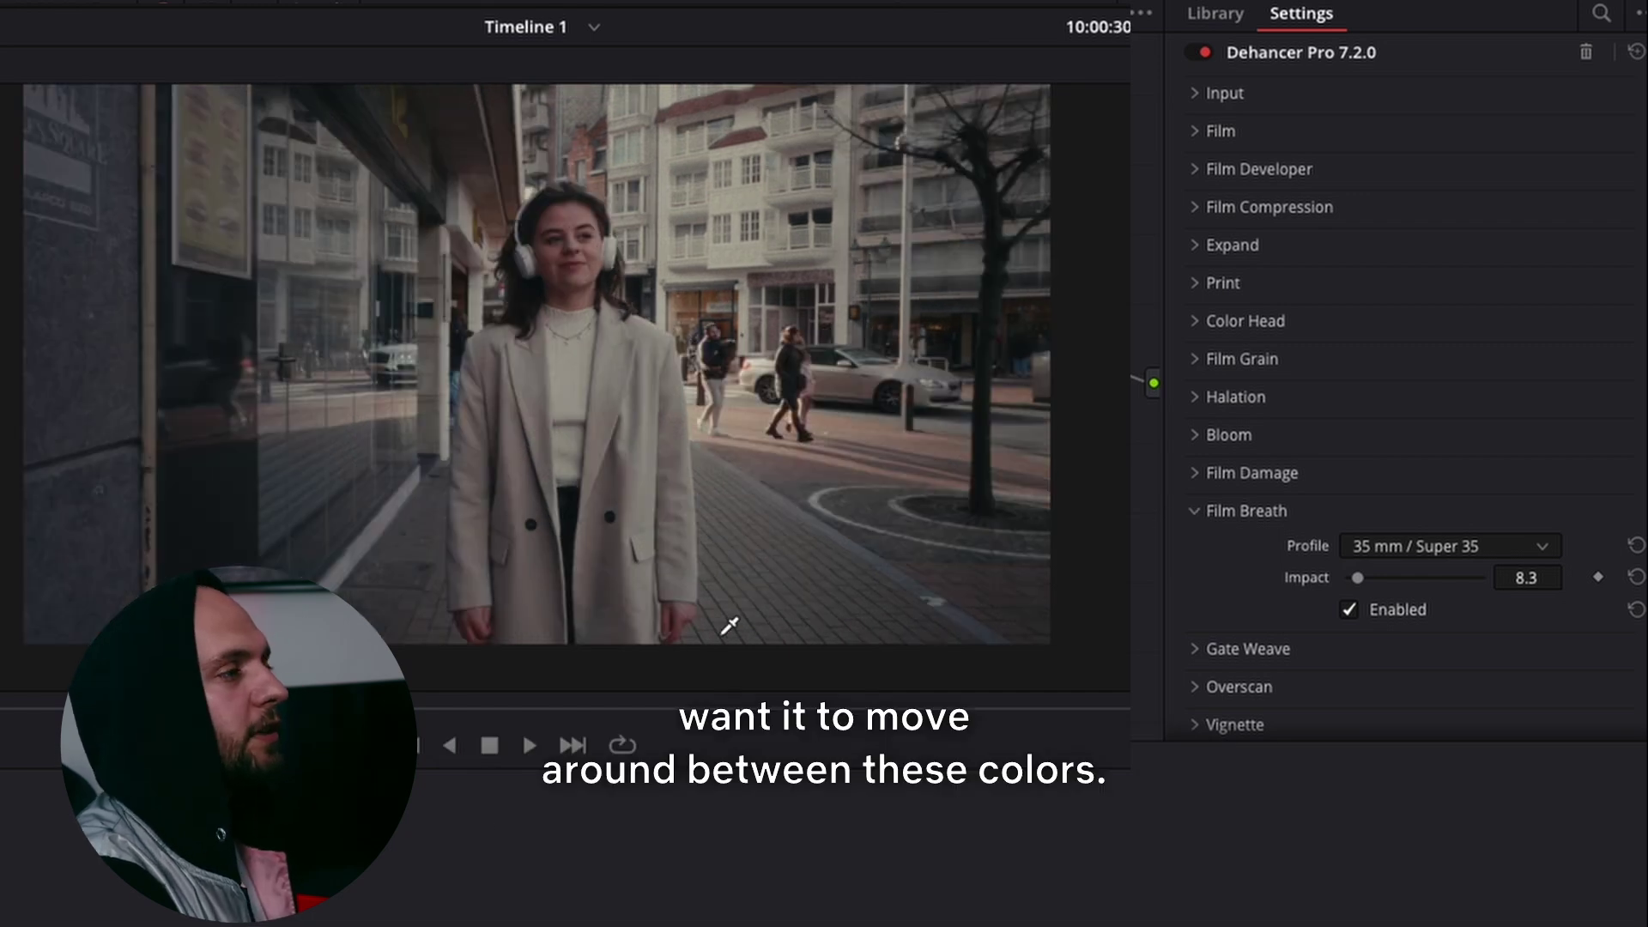
pyautogui.press('space')
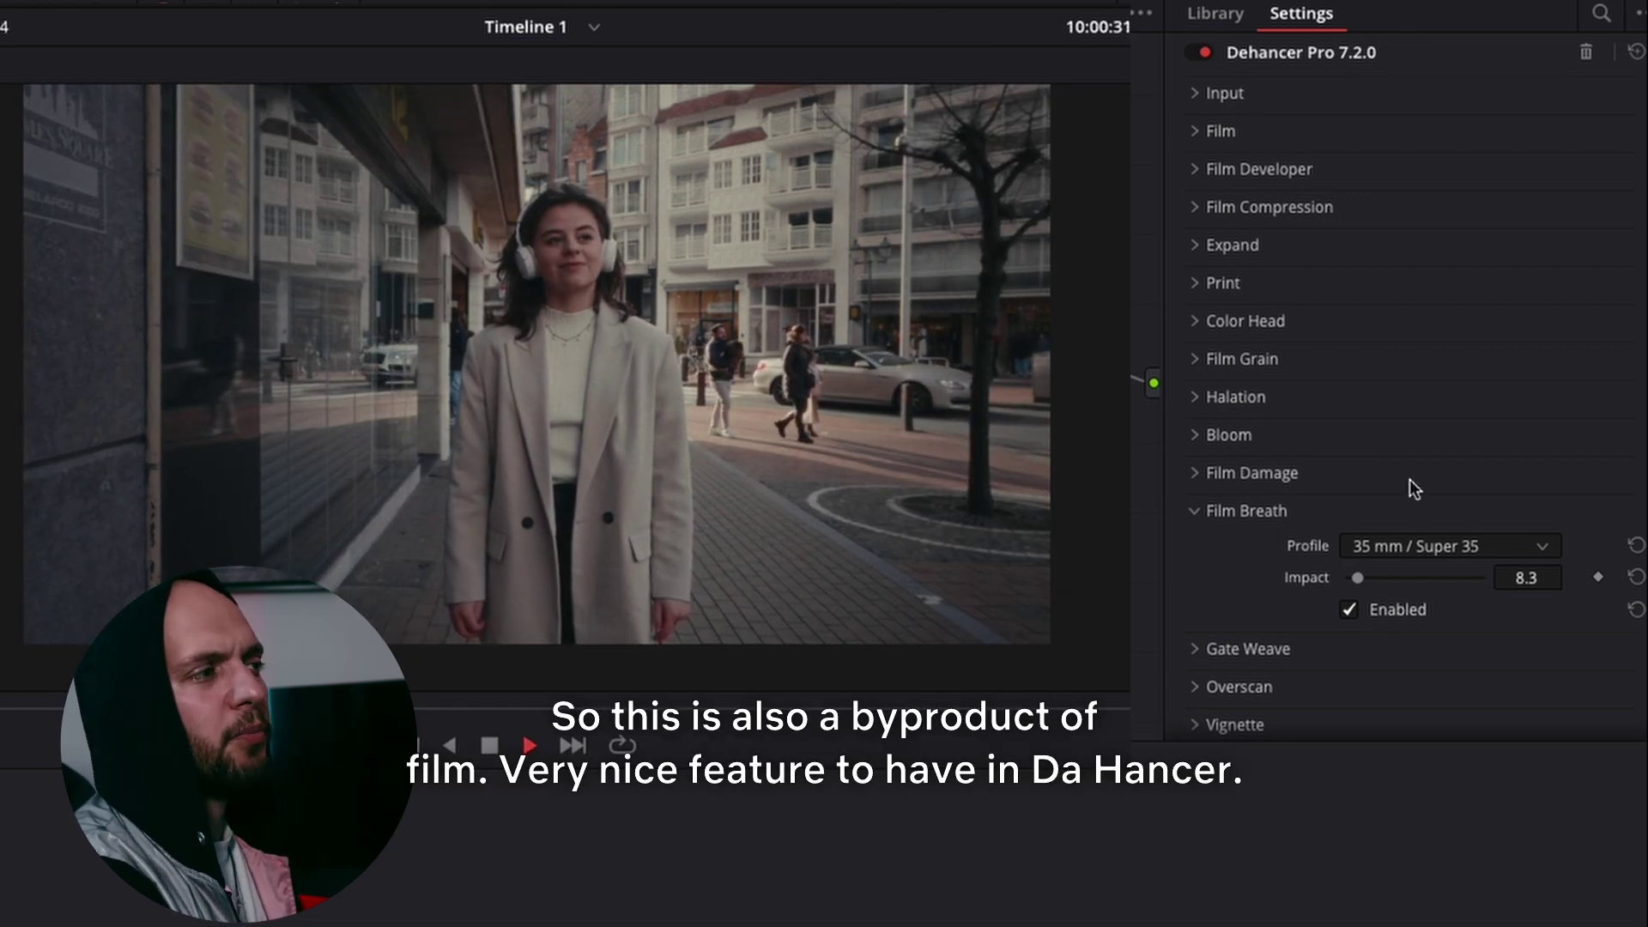
pyautogui.click(1193, 513)
# - Compare the playing clip with Gate Weave off and on, leaving the effect enabled
pyautogui.click(1218, 551)
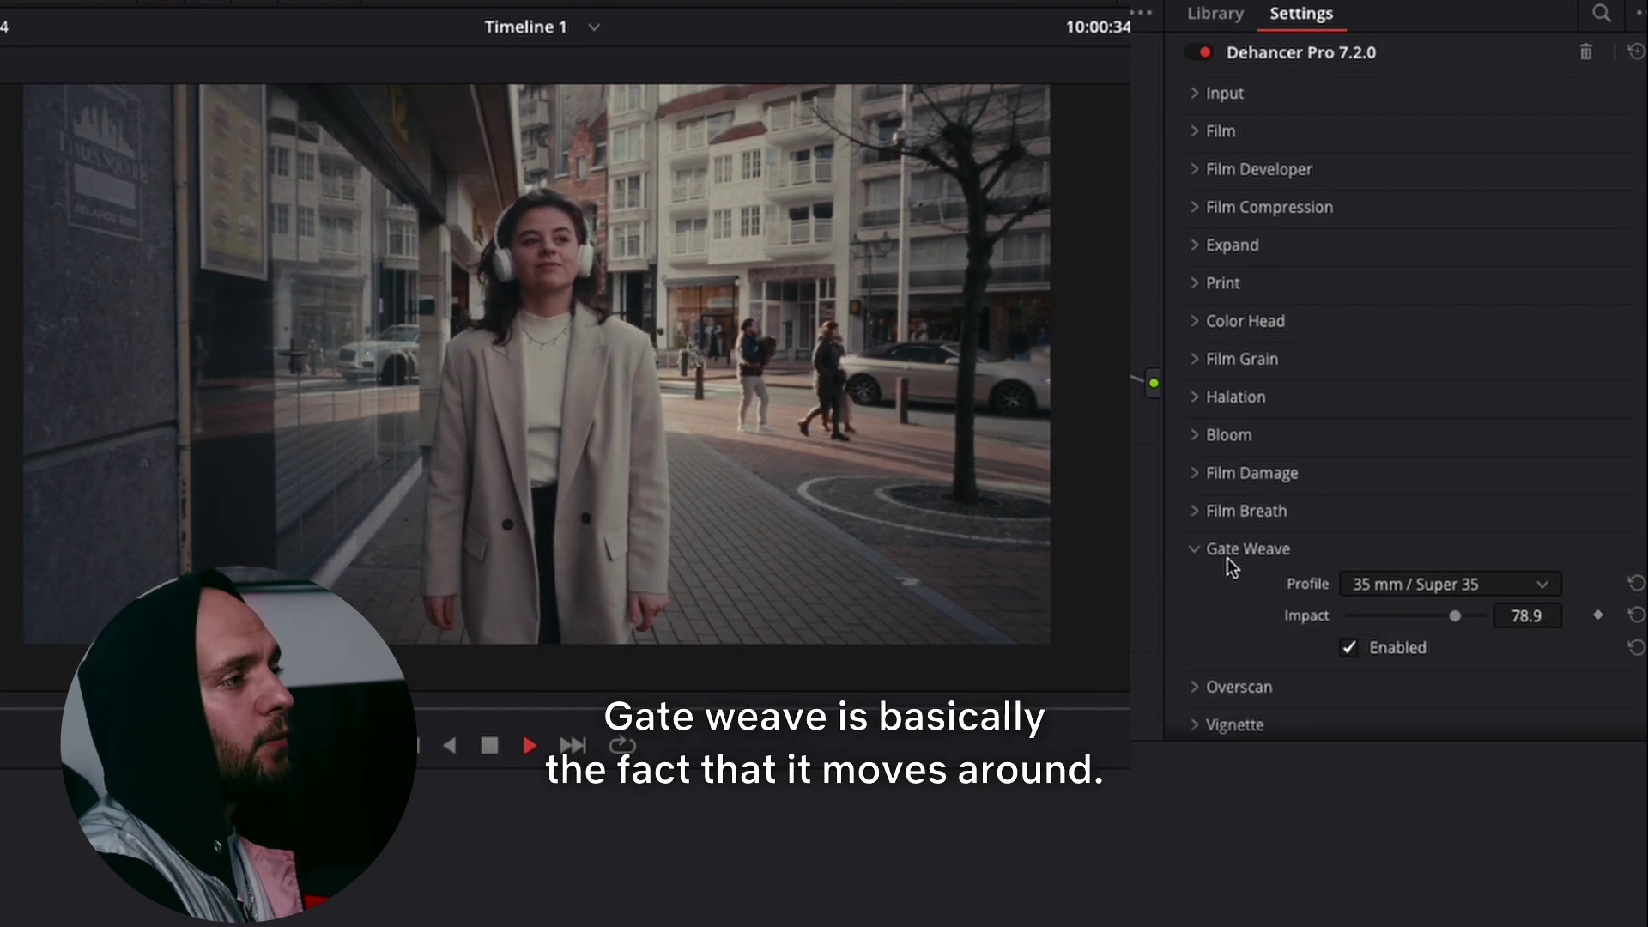
pyautogui.click(1349, 648)
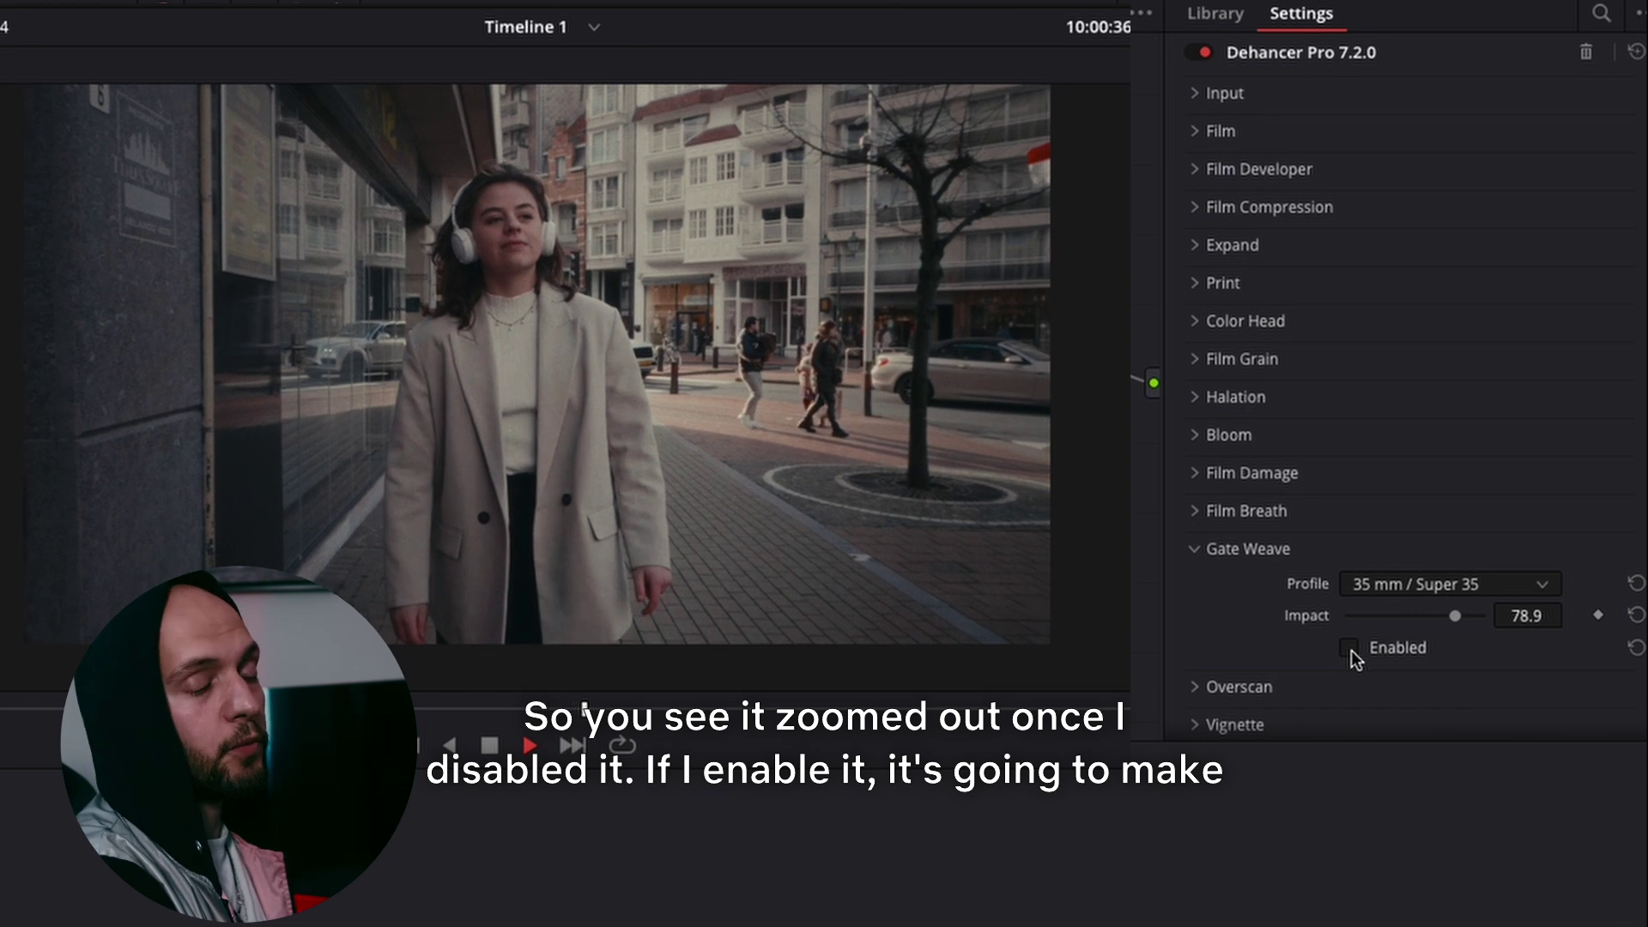
pyautogui.click(1349, 648)
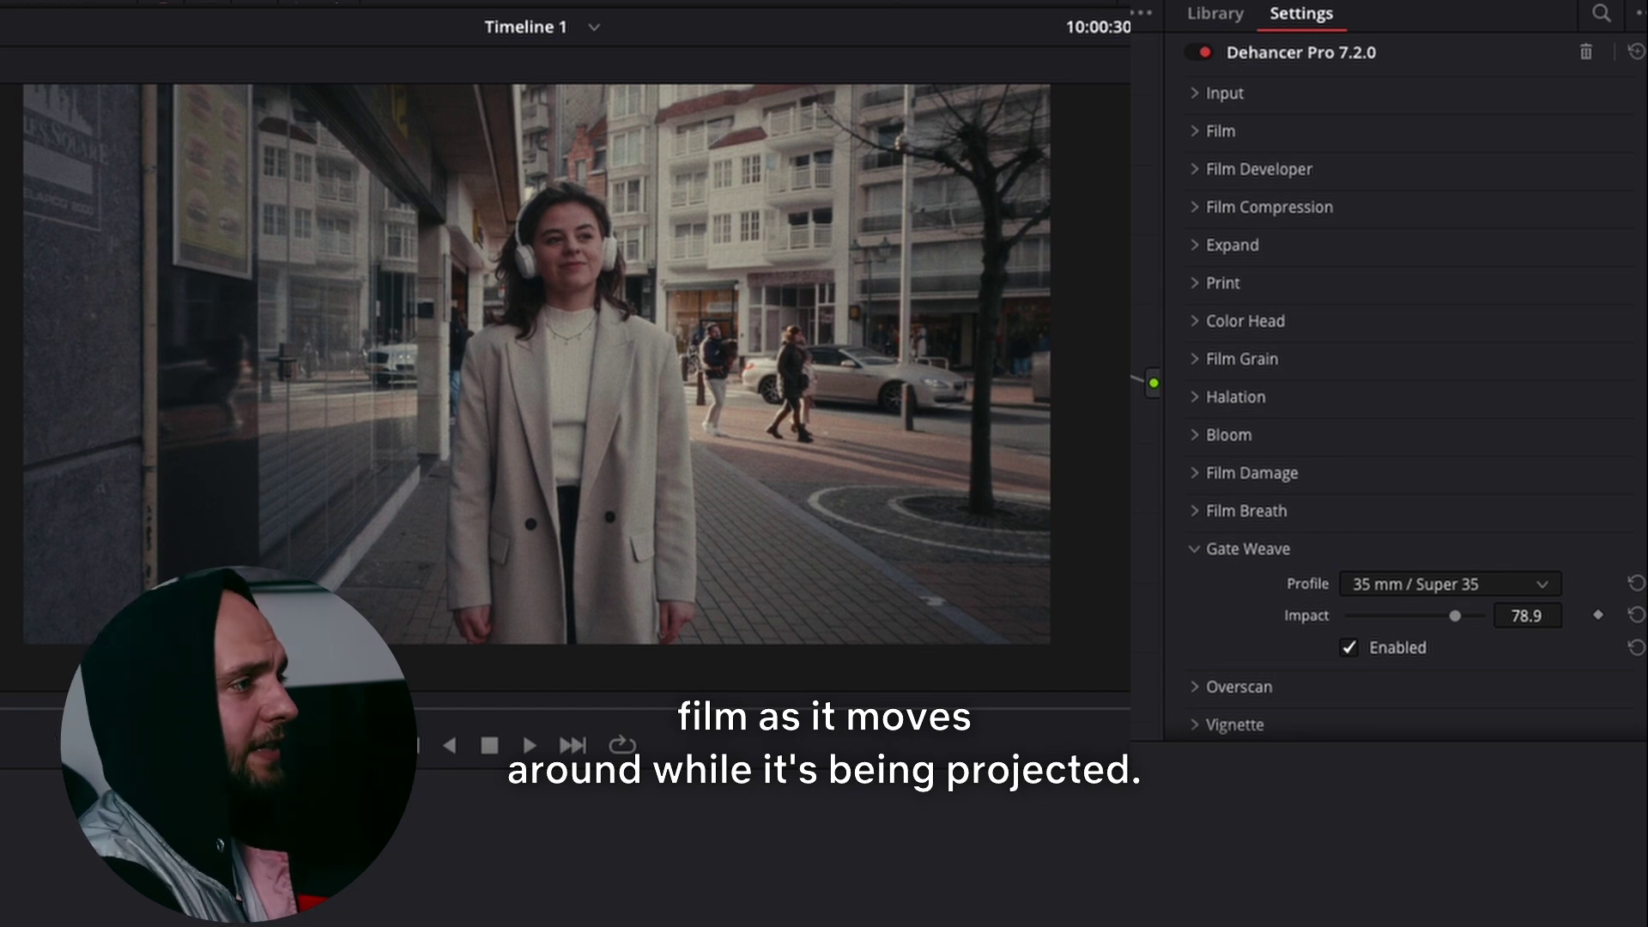
pyautogui.click(1196, 552)
# - Enable Overscan with the Ultra 16mm 1.85:1 gate and play the clip
pyautogui.click(1200, 586)
pyautogui.scroll(-5, 1202, 589)
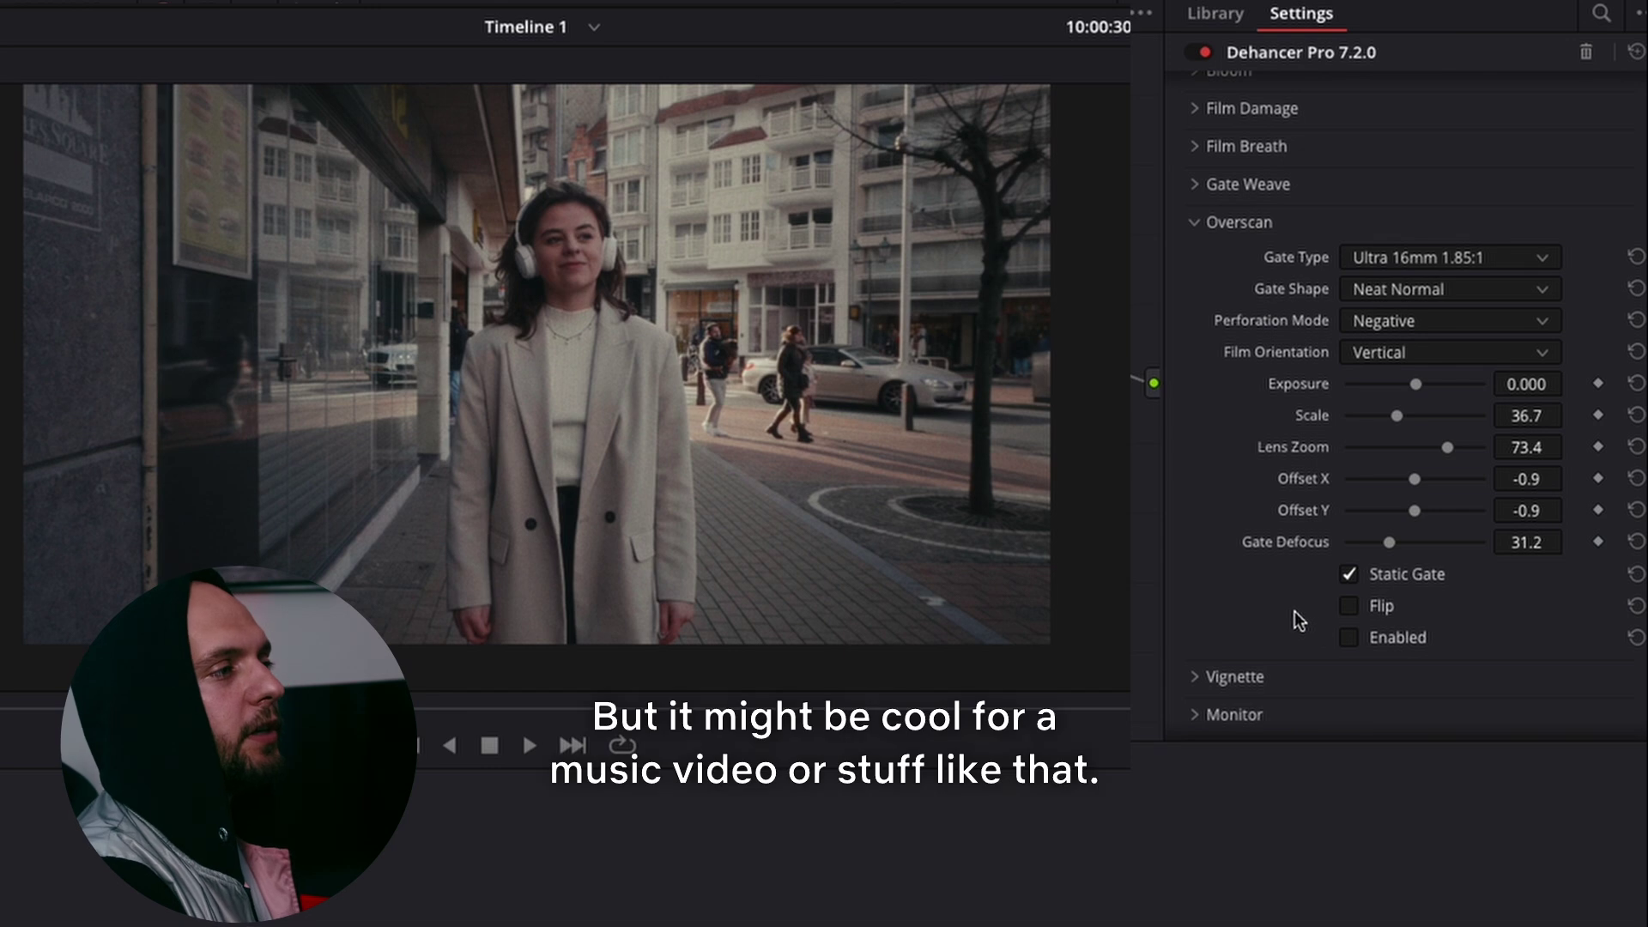
pyautogui.click(1346, 641)
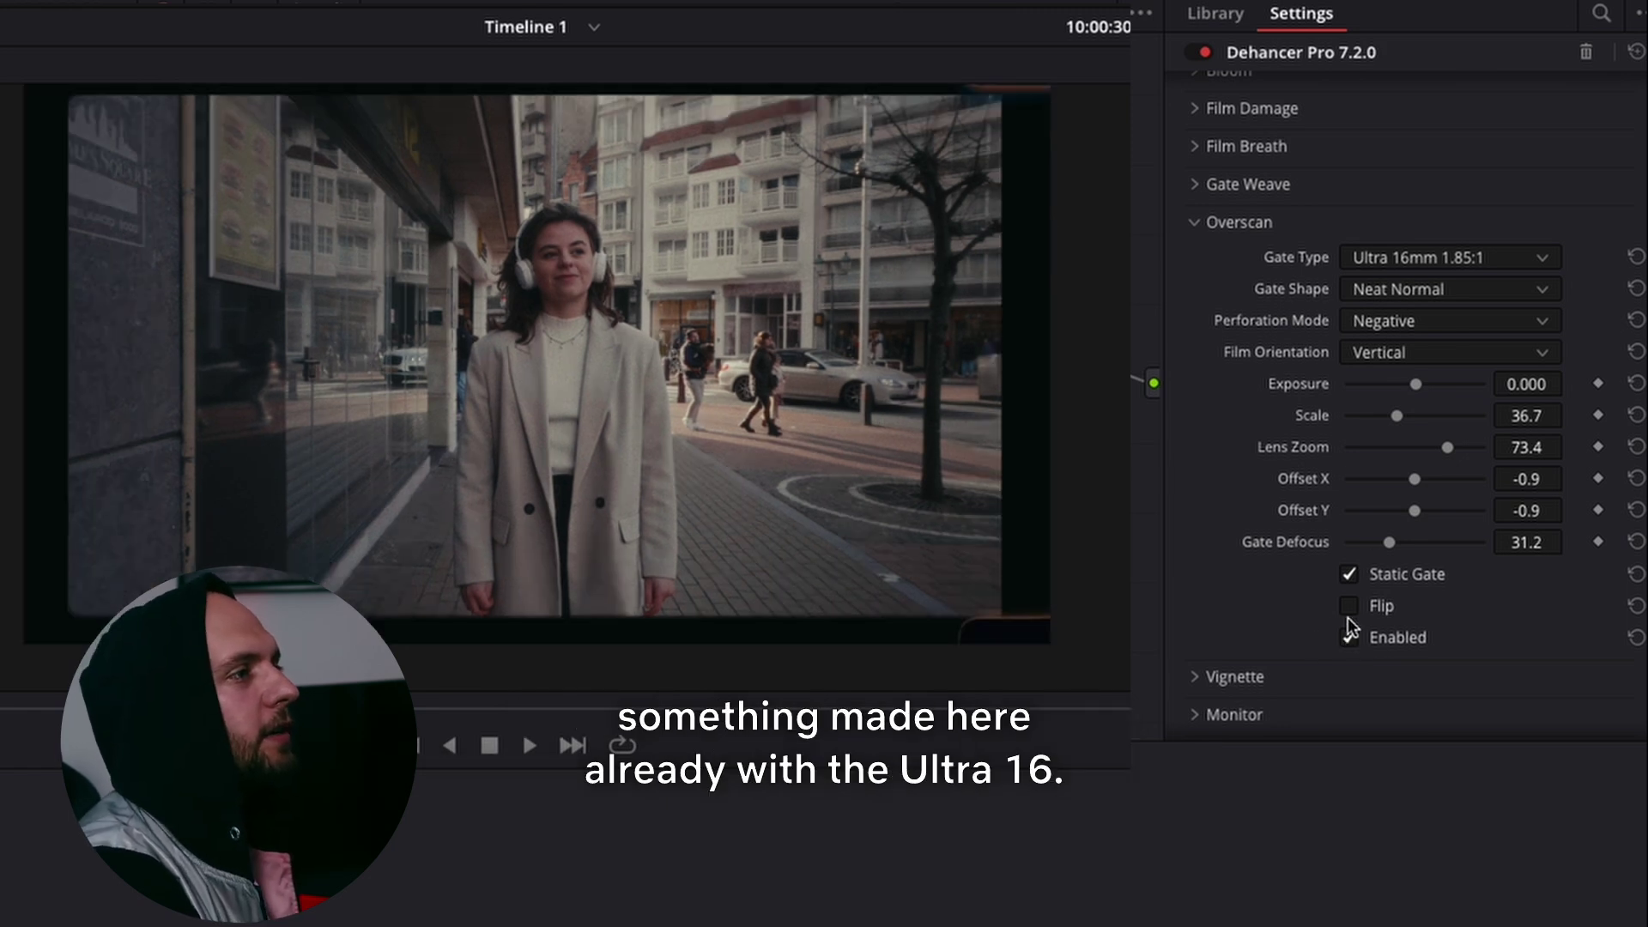
pyautogui.press('space')
# - Try the Standard 16mm, Widescreen 35mm, Ultra Panavision 65mm and Polaroid Base overscan gates during playback, then return to Ultra 16mm 1.85:1
pyautogui.click(1386, 265)
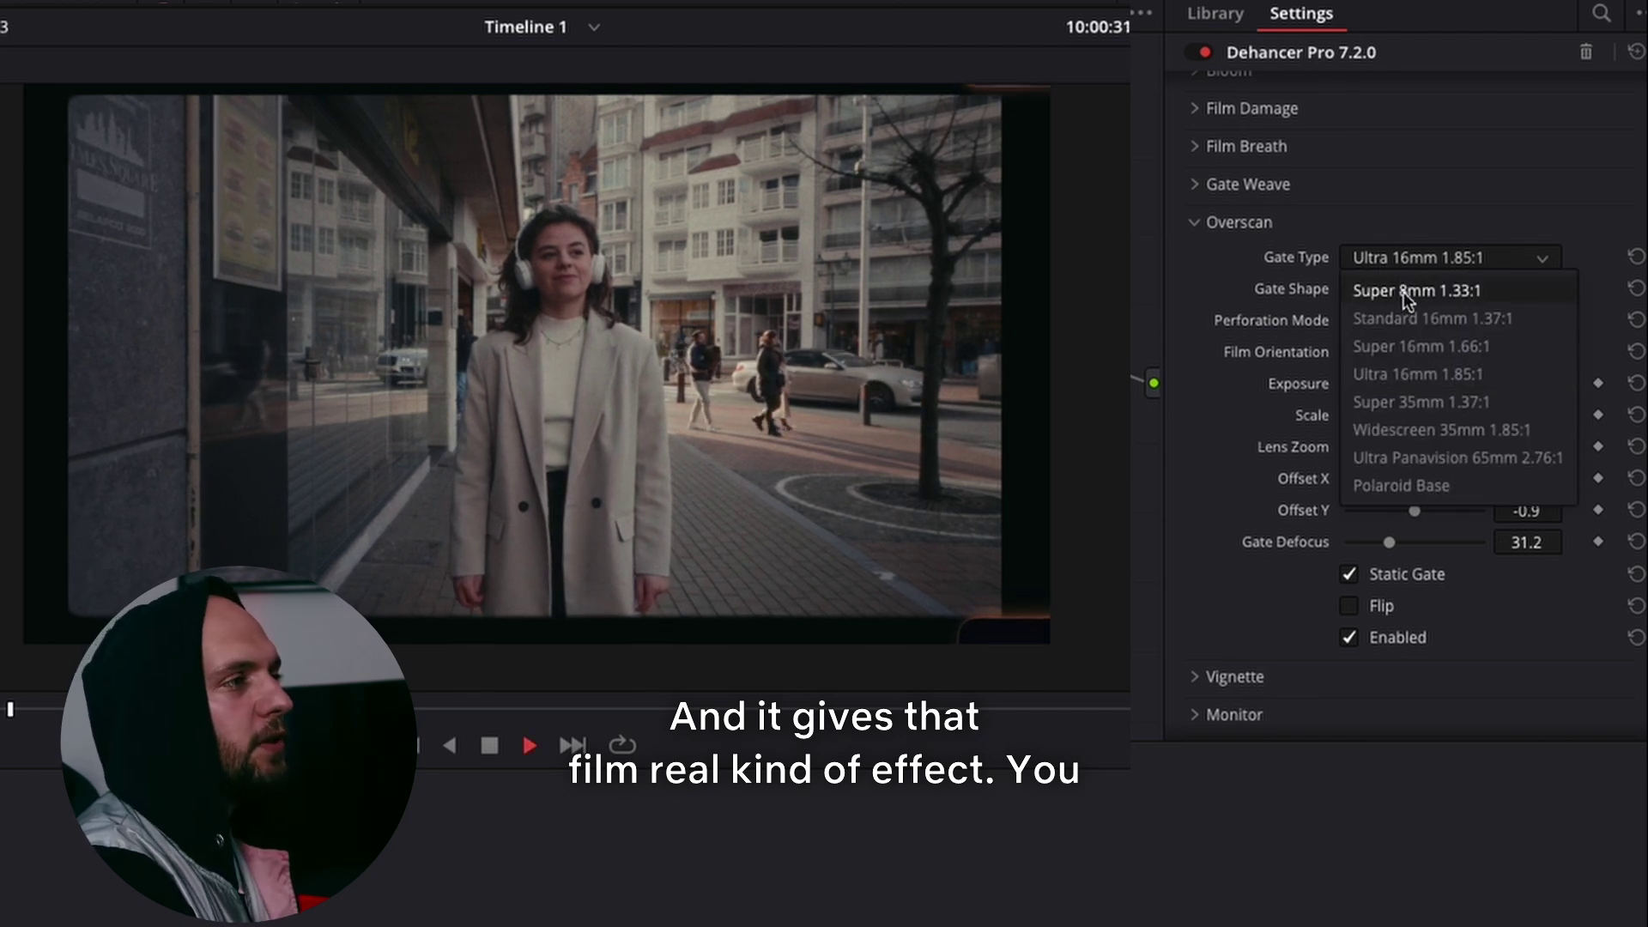
pyautogui.click(1406, 321)
pyautogui.click(1417, 257)
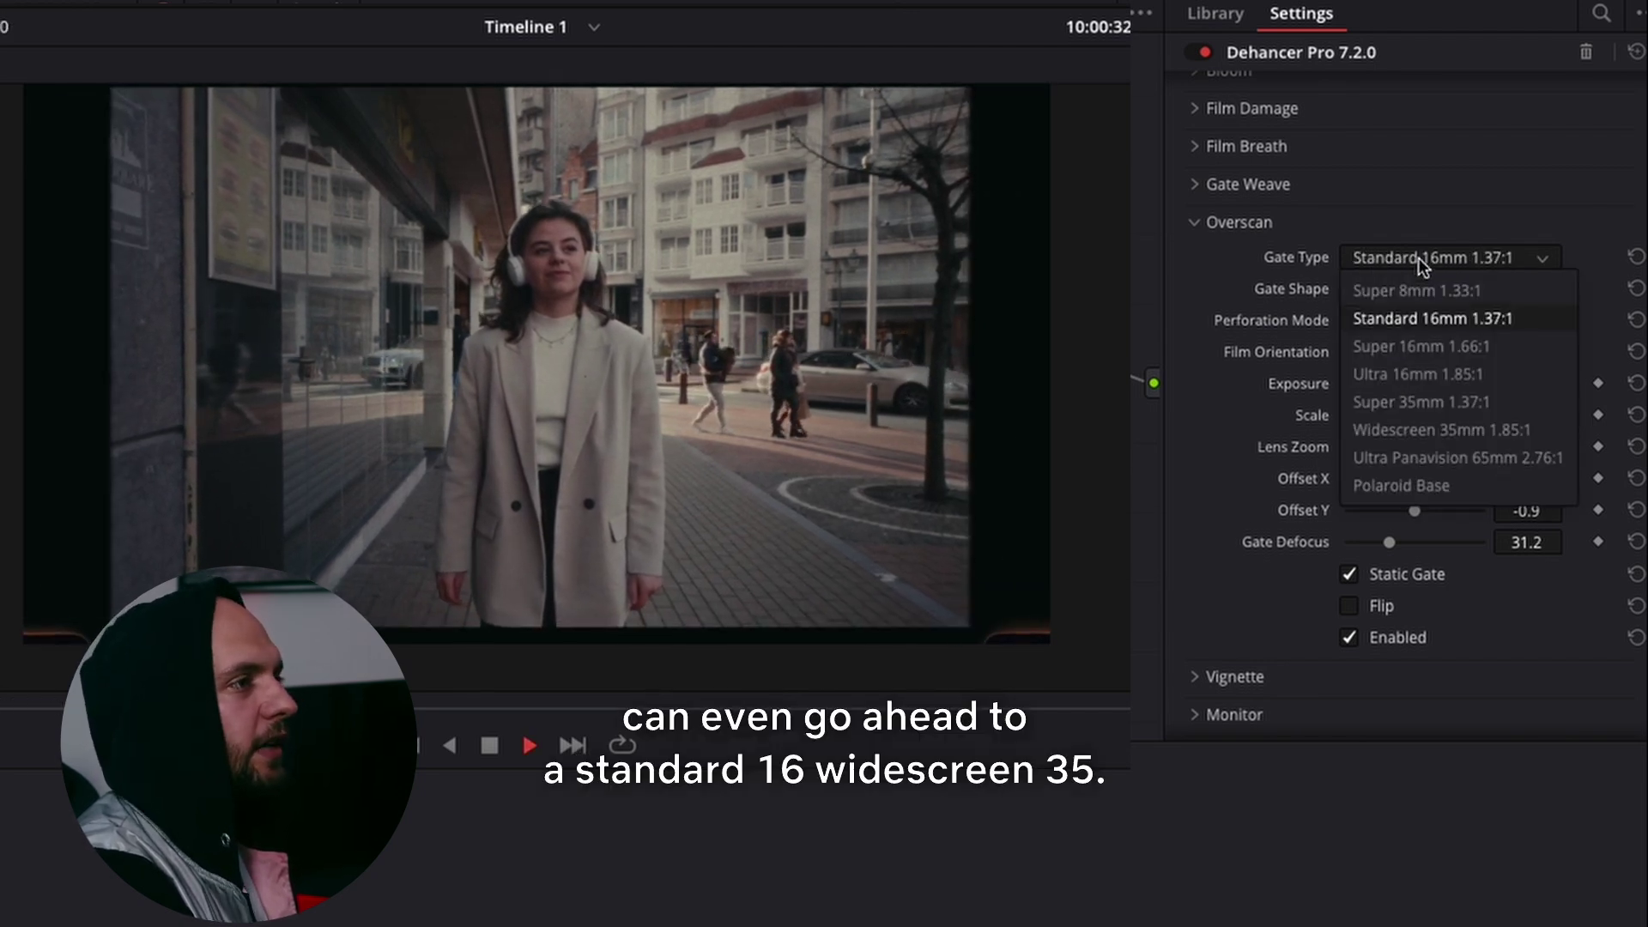
pyautogui.click(1410, 428)
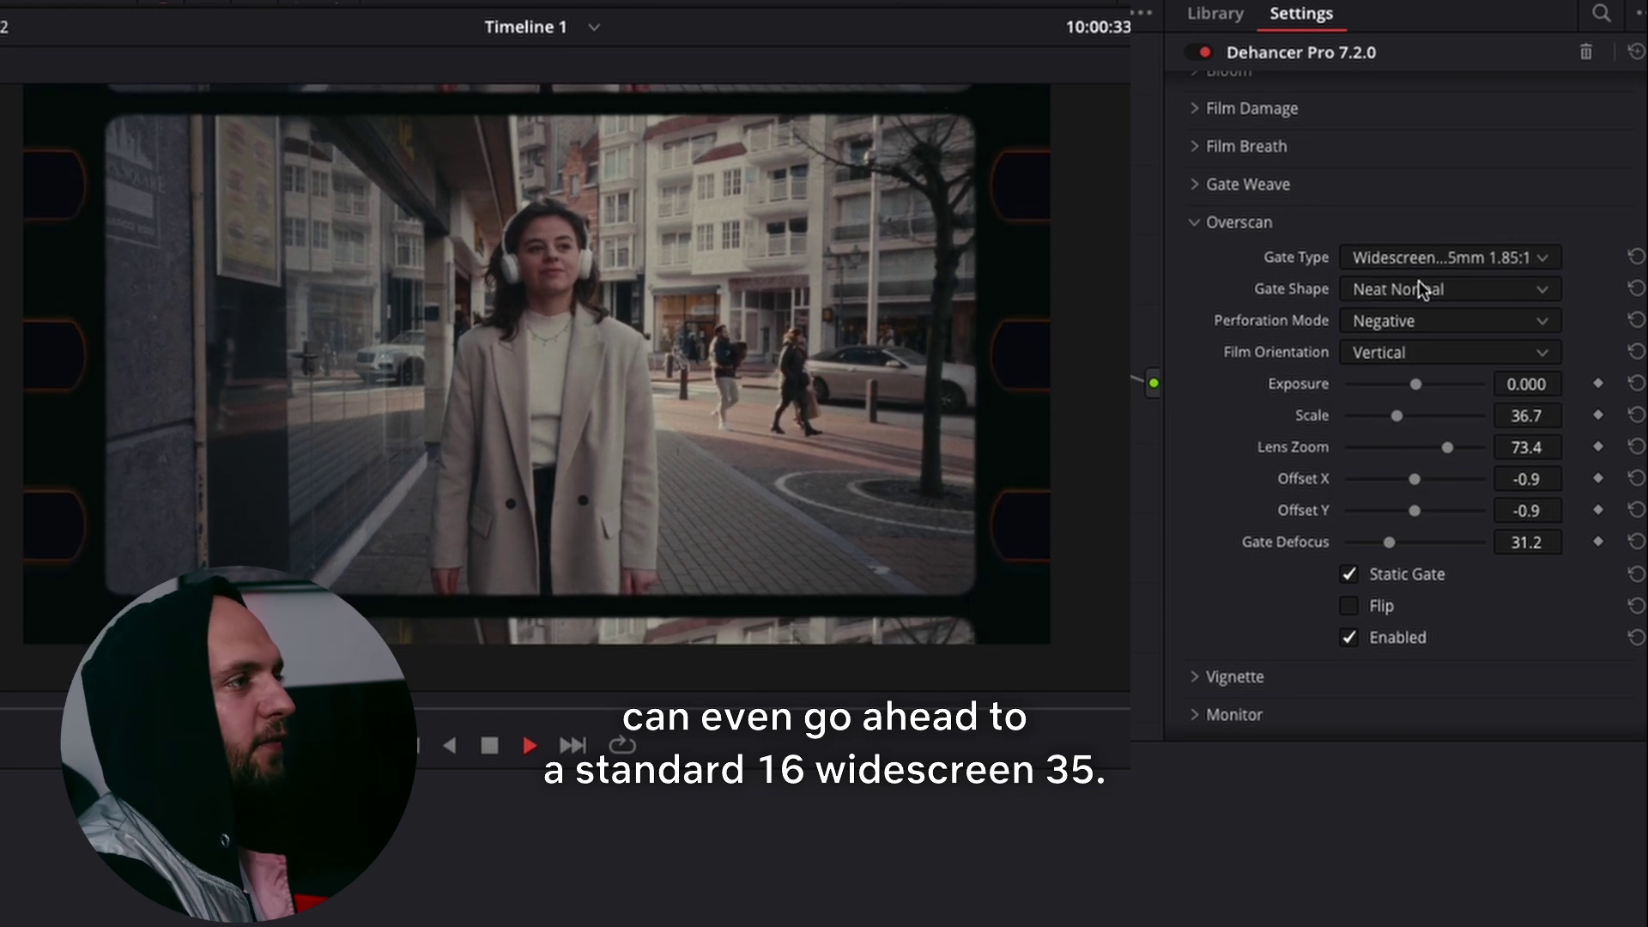
pyautogui.click(1425, 257)
pyautogui.click(1400, 452)
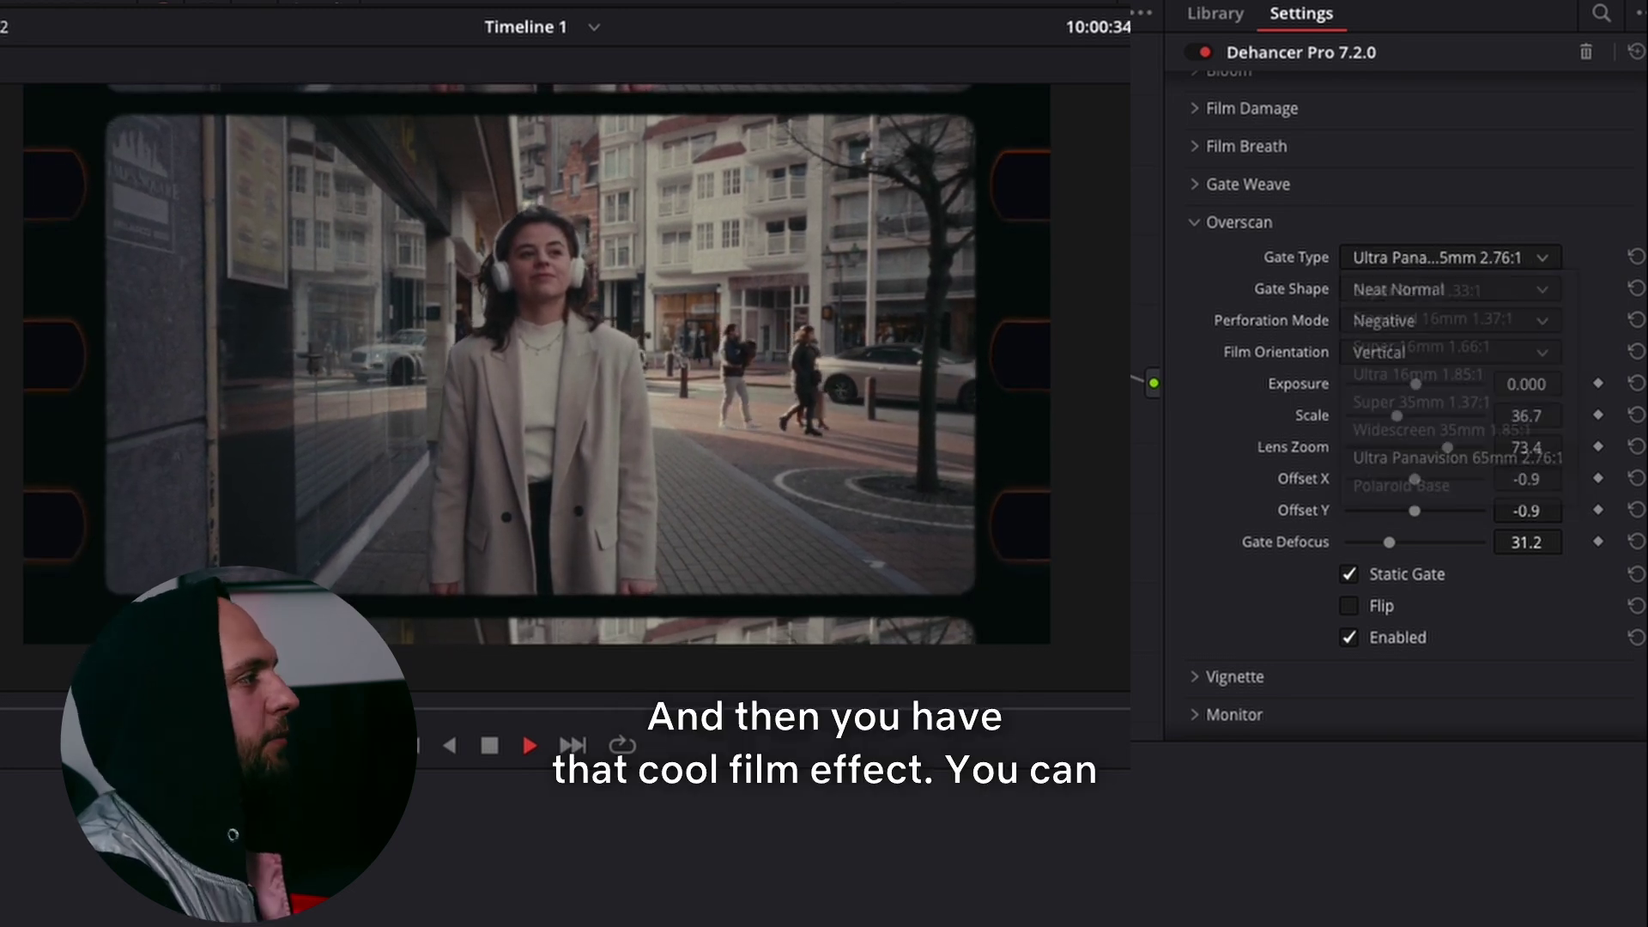
pyautogui.click(1470, 256)
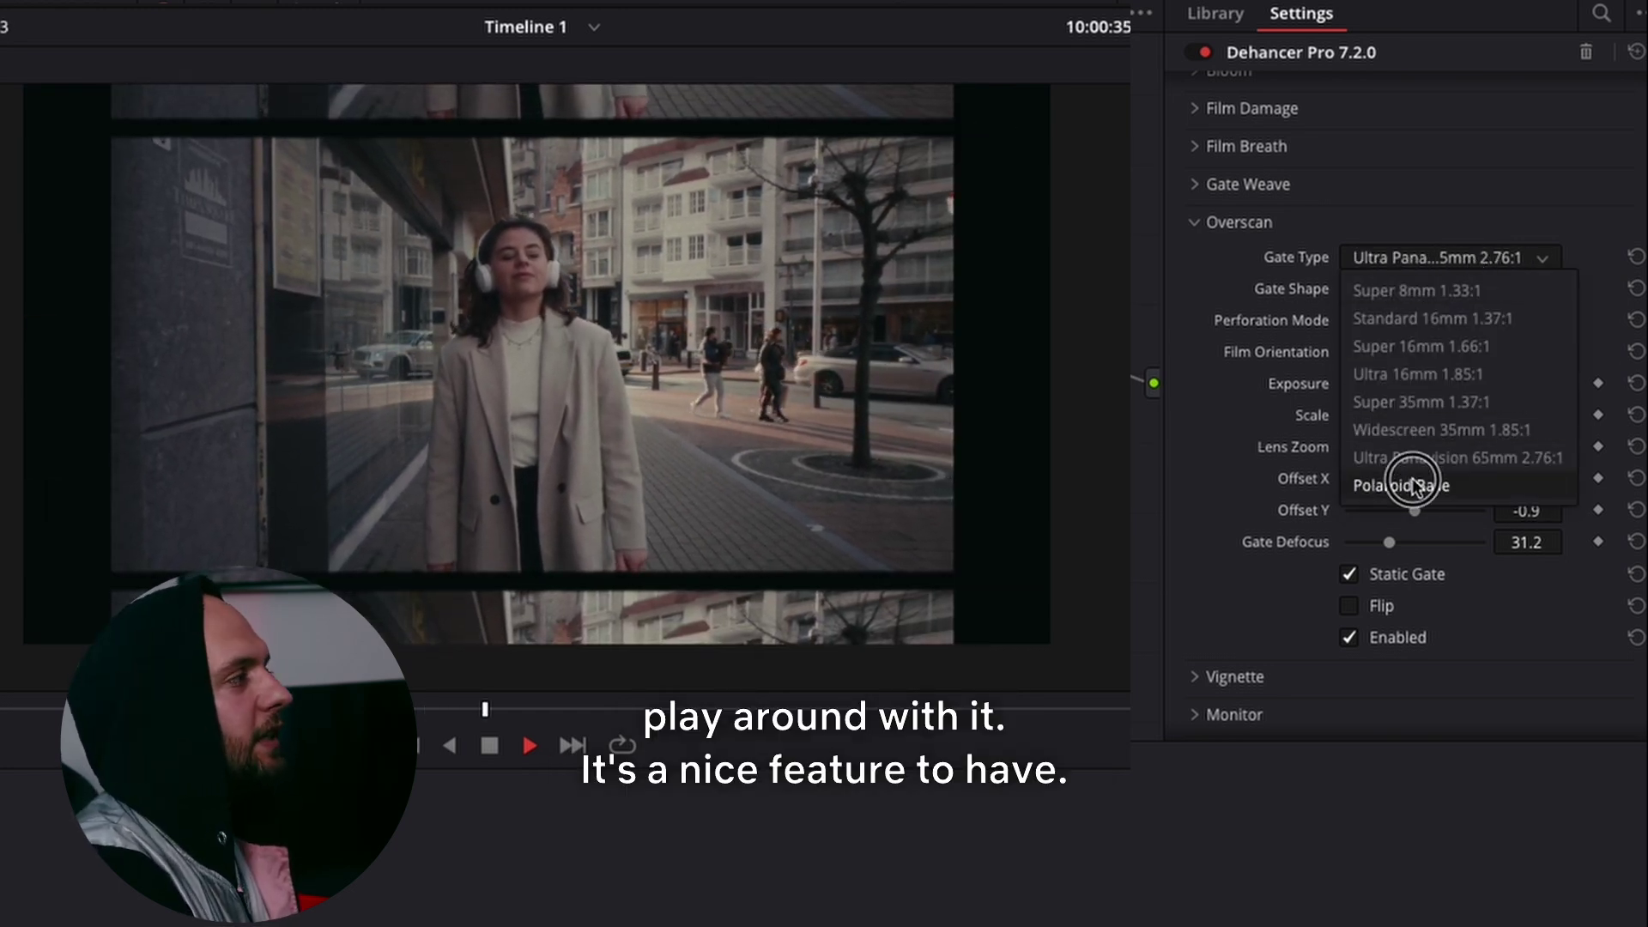
pyautogui.click(1413, 484)
pyautogui.click(1455, 250)
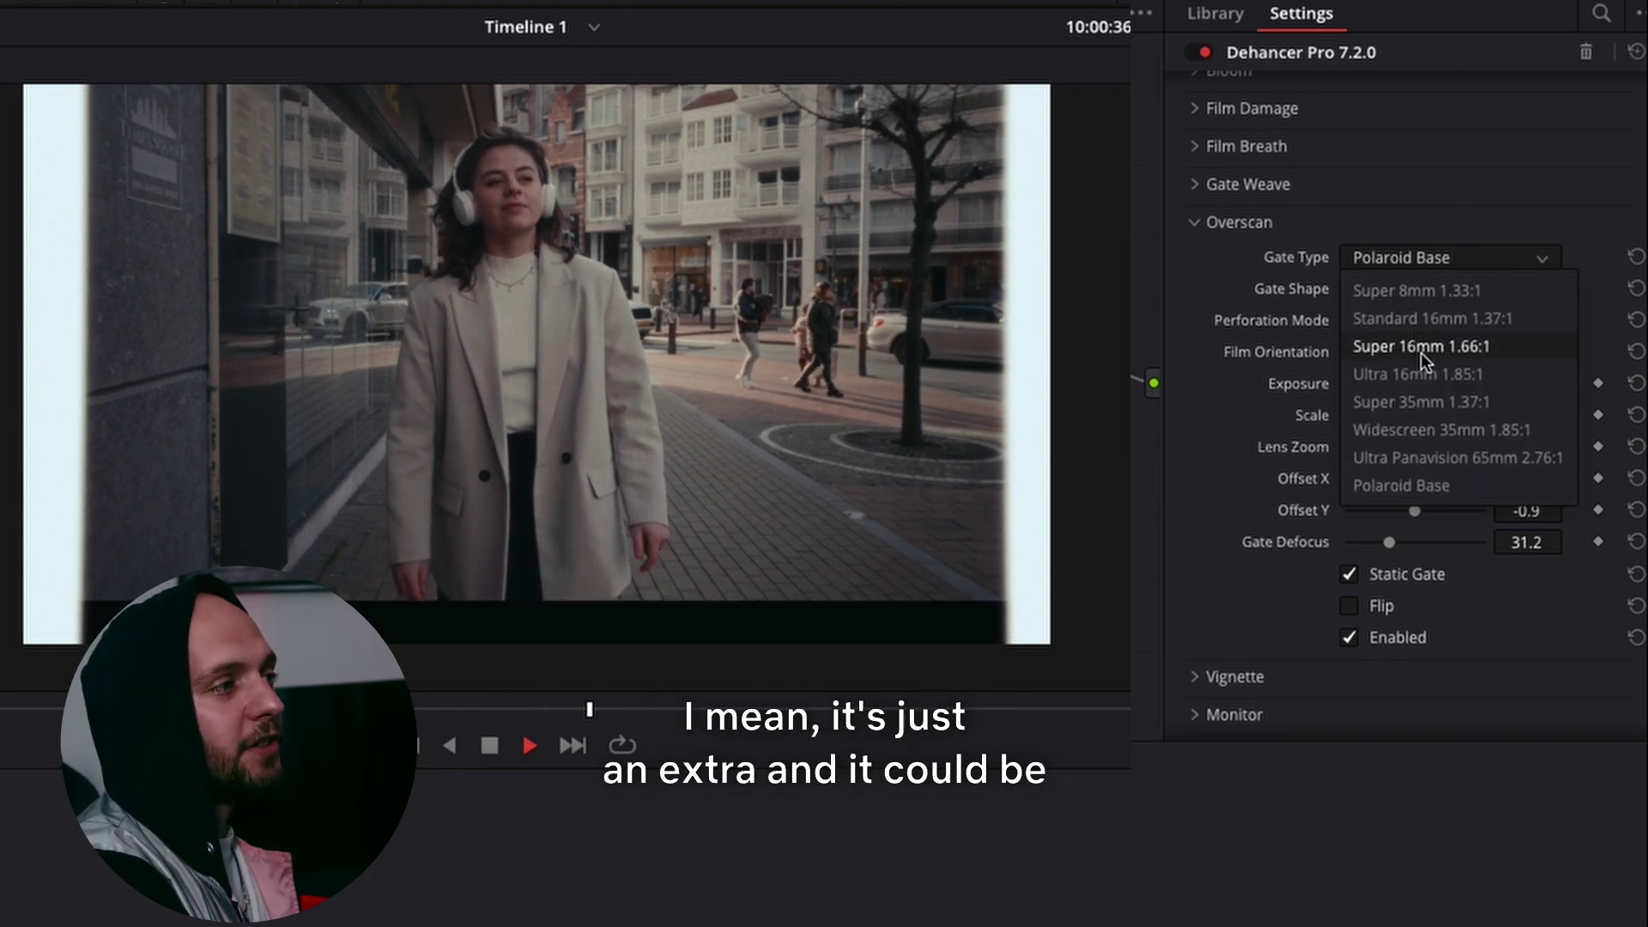
pyautogui.click(1417, 375)
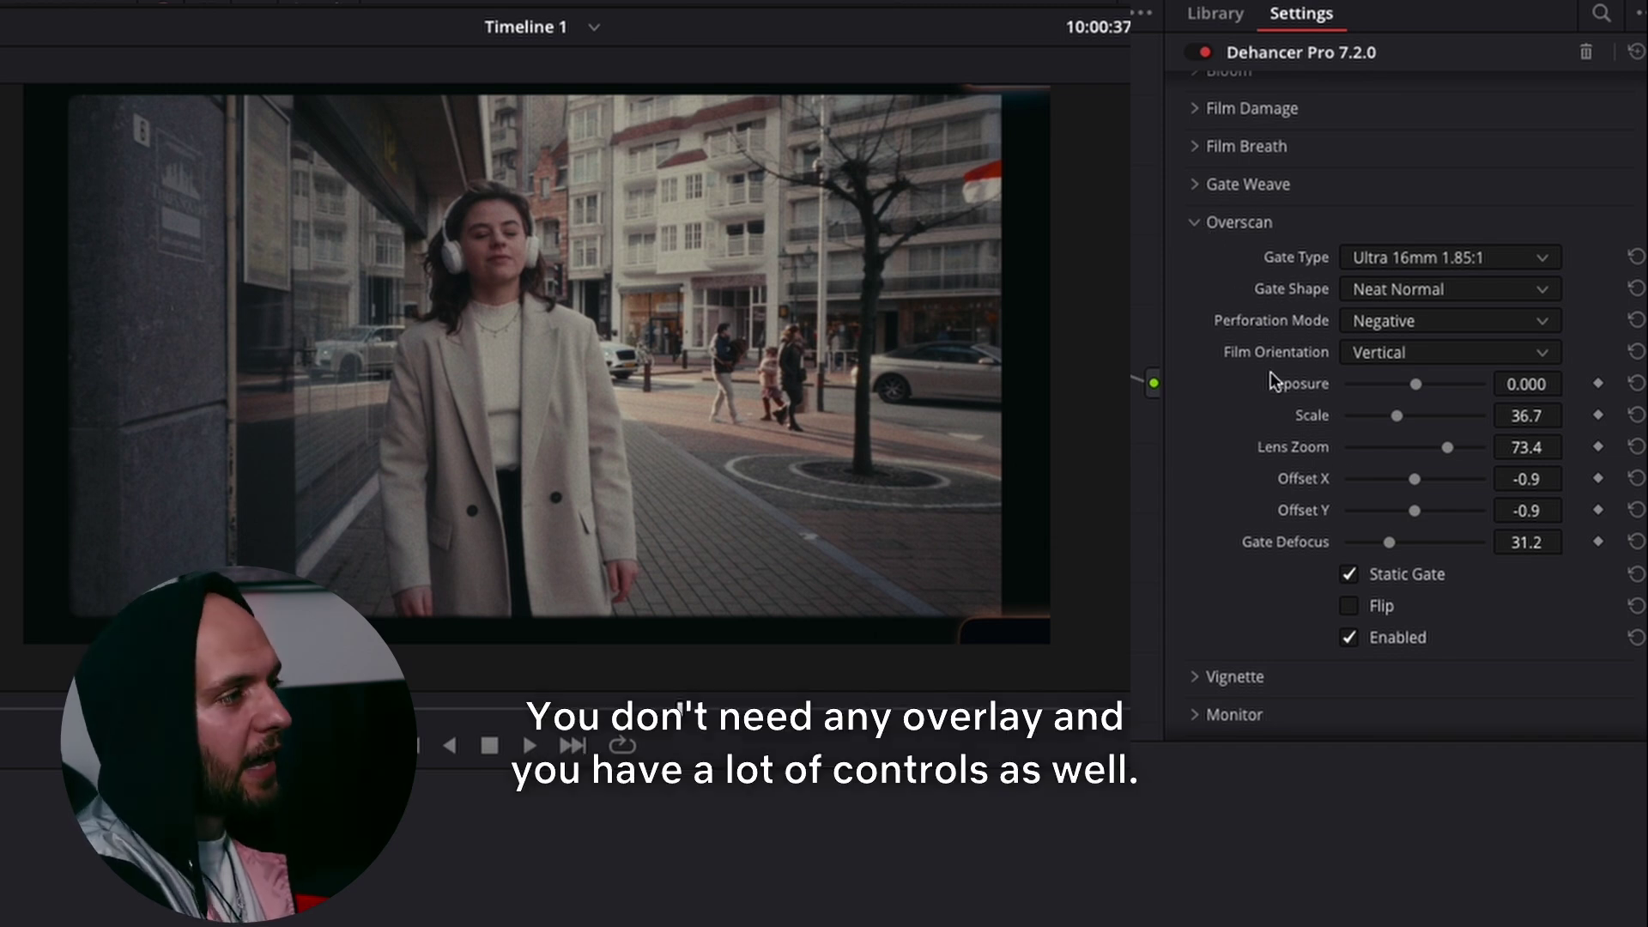
pyautogui.click(1197, 225)
# - Examine the Vignette settings and preview the vignette's shape around the woman in Mask Mode
pyautogui.click(1253, 565)
pyautogui.scroll(-1, 1311, 568)
pyautogui.scroll(-2, 1312, 568)
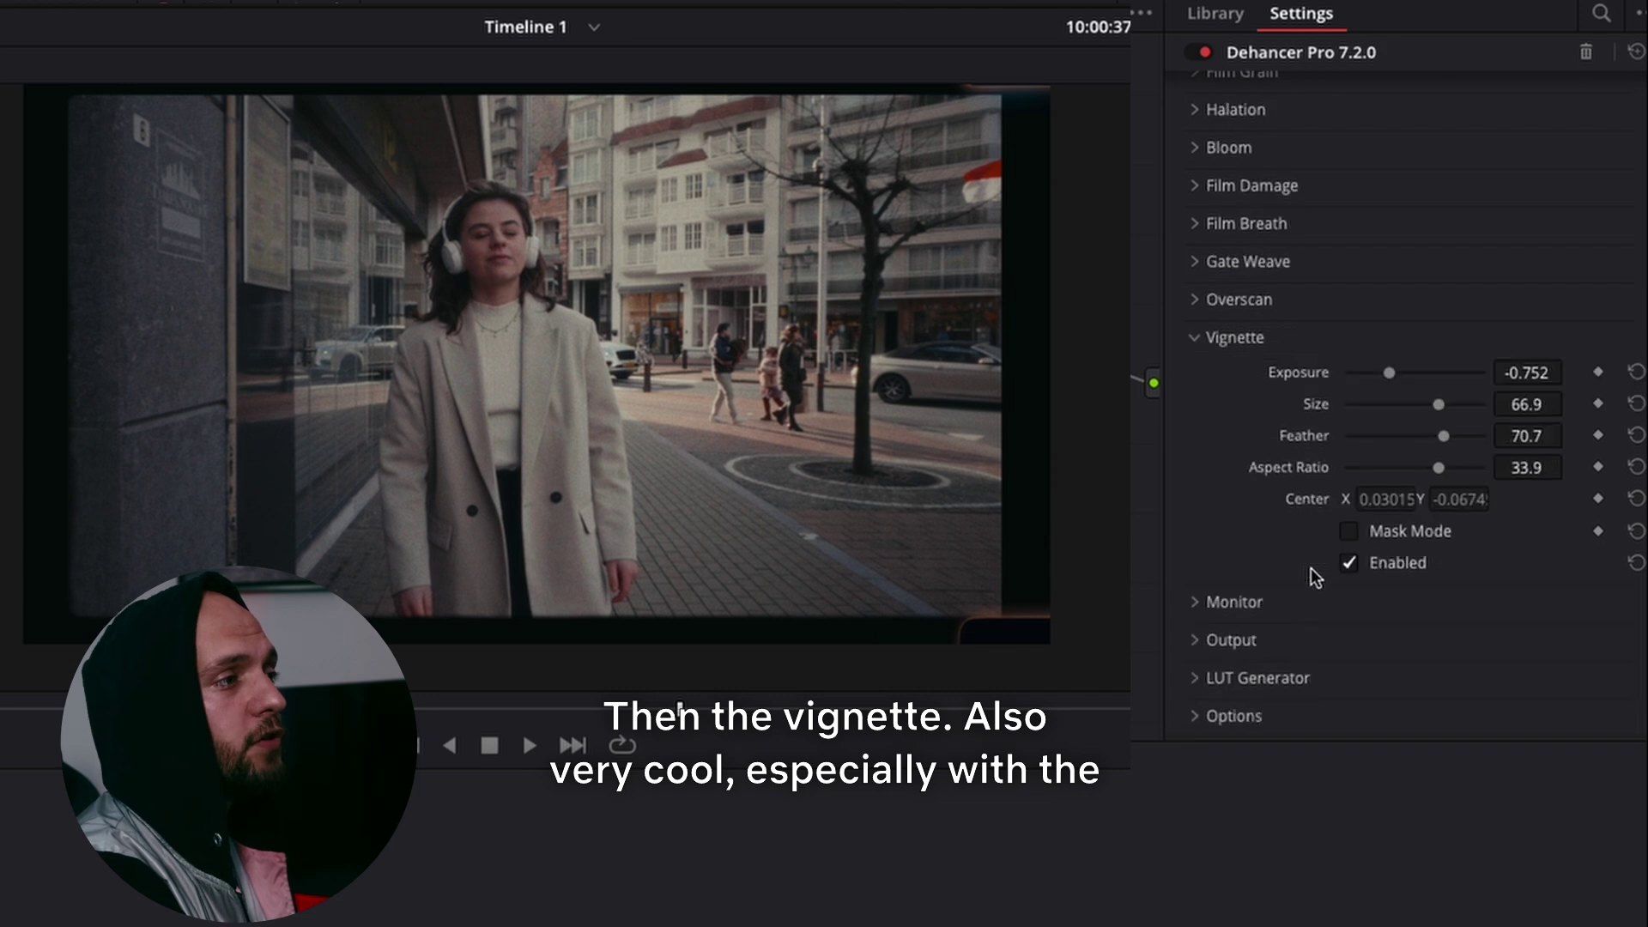
pyautogui.click(1351, 533)
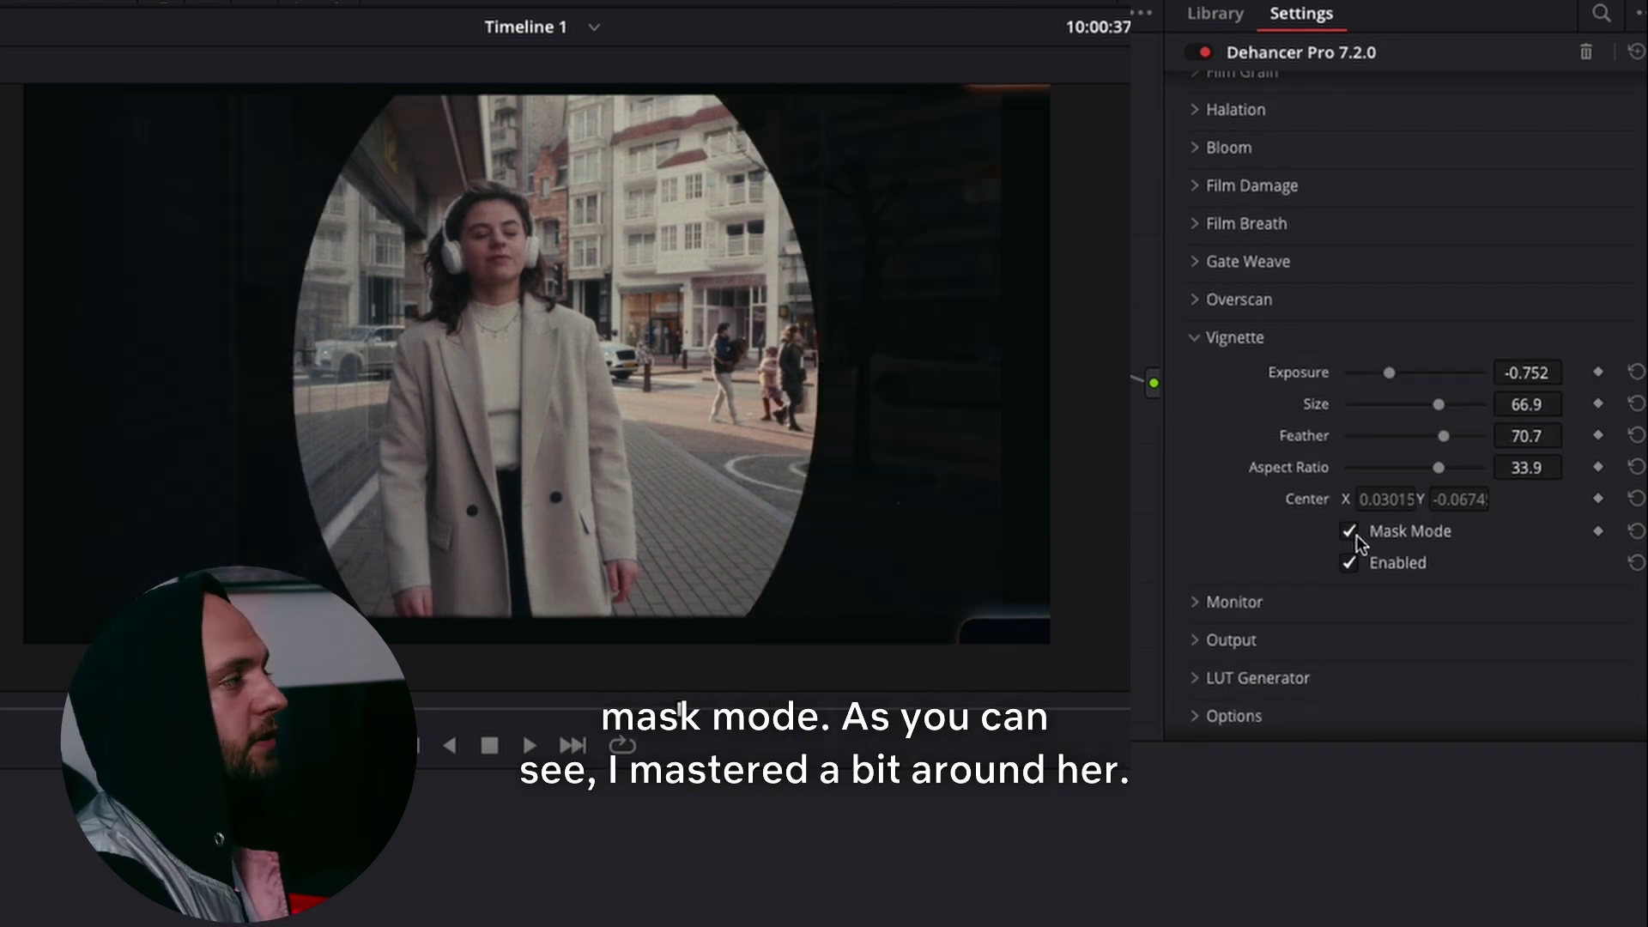
pyautogui.click(1354, 536)
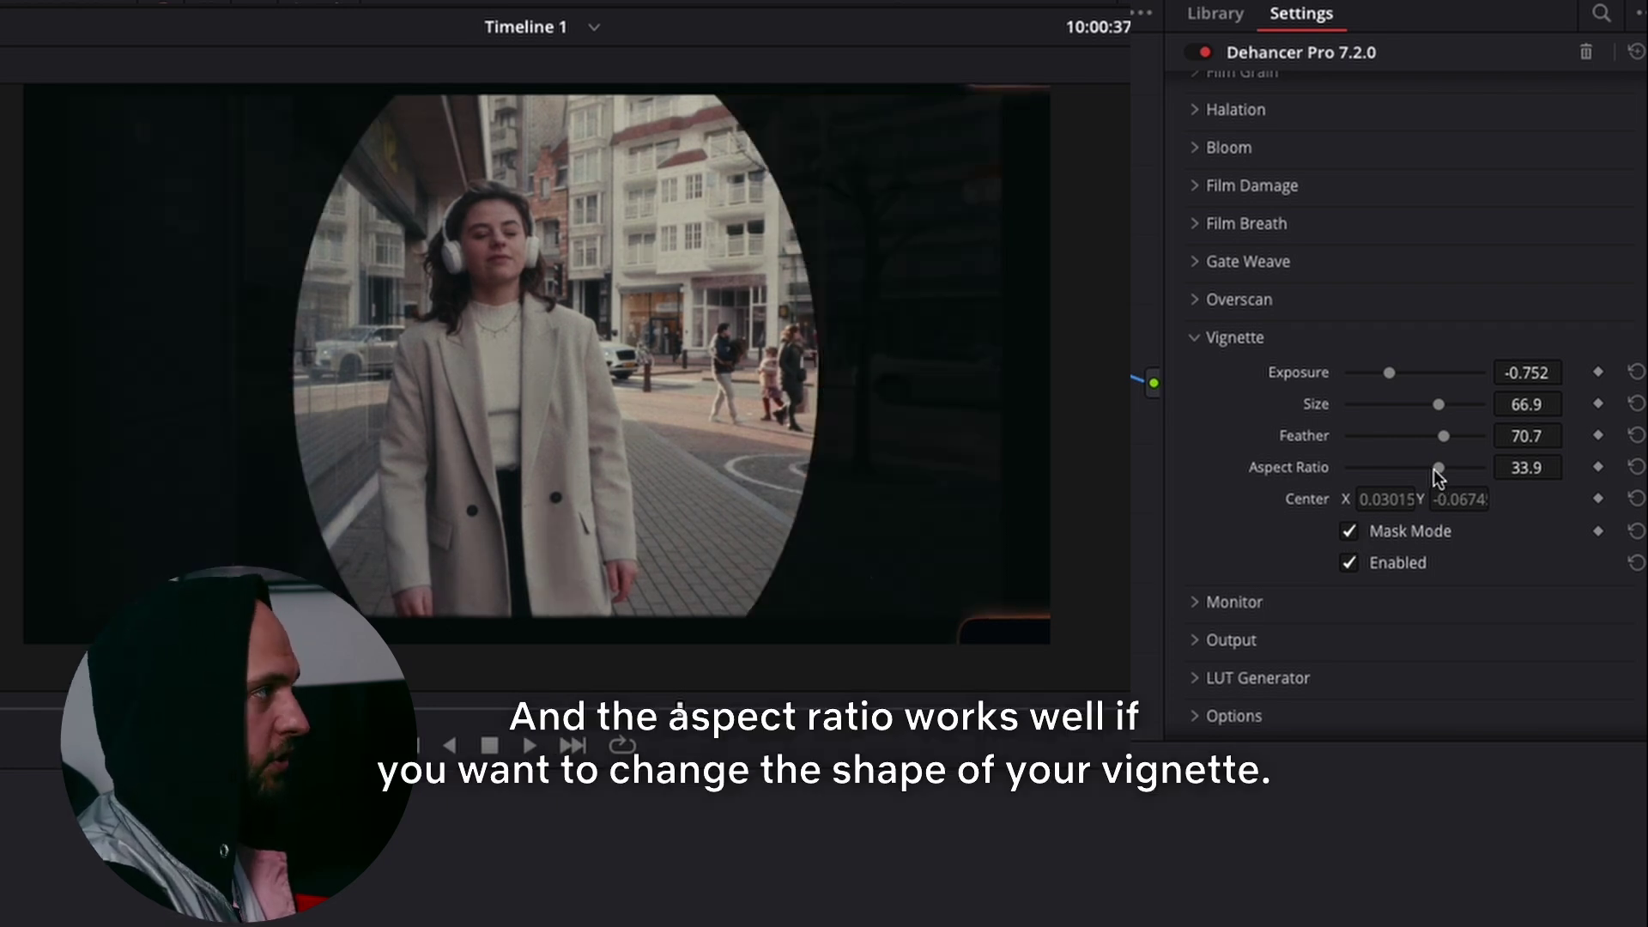
# - Set the vignette's Aspect Ratio to 68.8, lower its Feather slightly and turn off Mask Mode
pyautogui.moveTo(1434, 470)
pyautogui.mouseDown()
pyautogui.moveTo(1408, 468)
pyautogui.moveTo(1459, 470)
pyautogui.mouseUp()
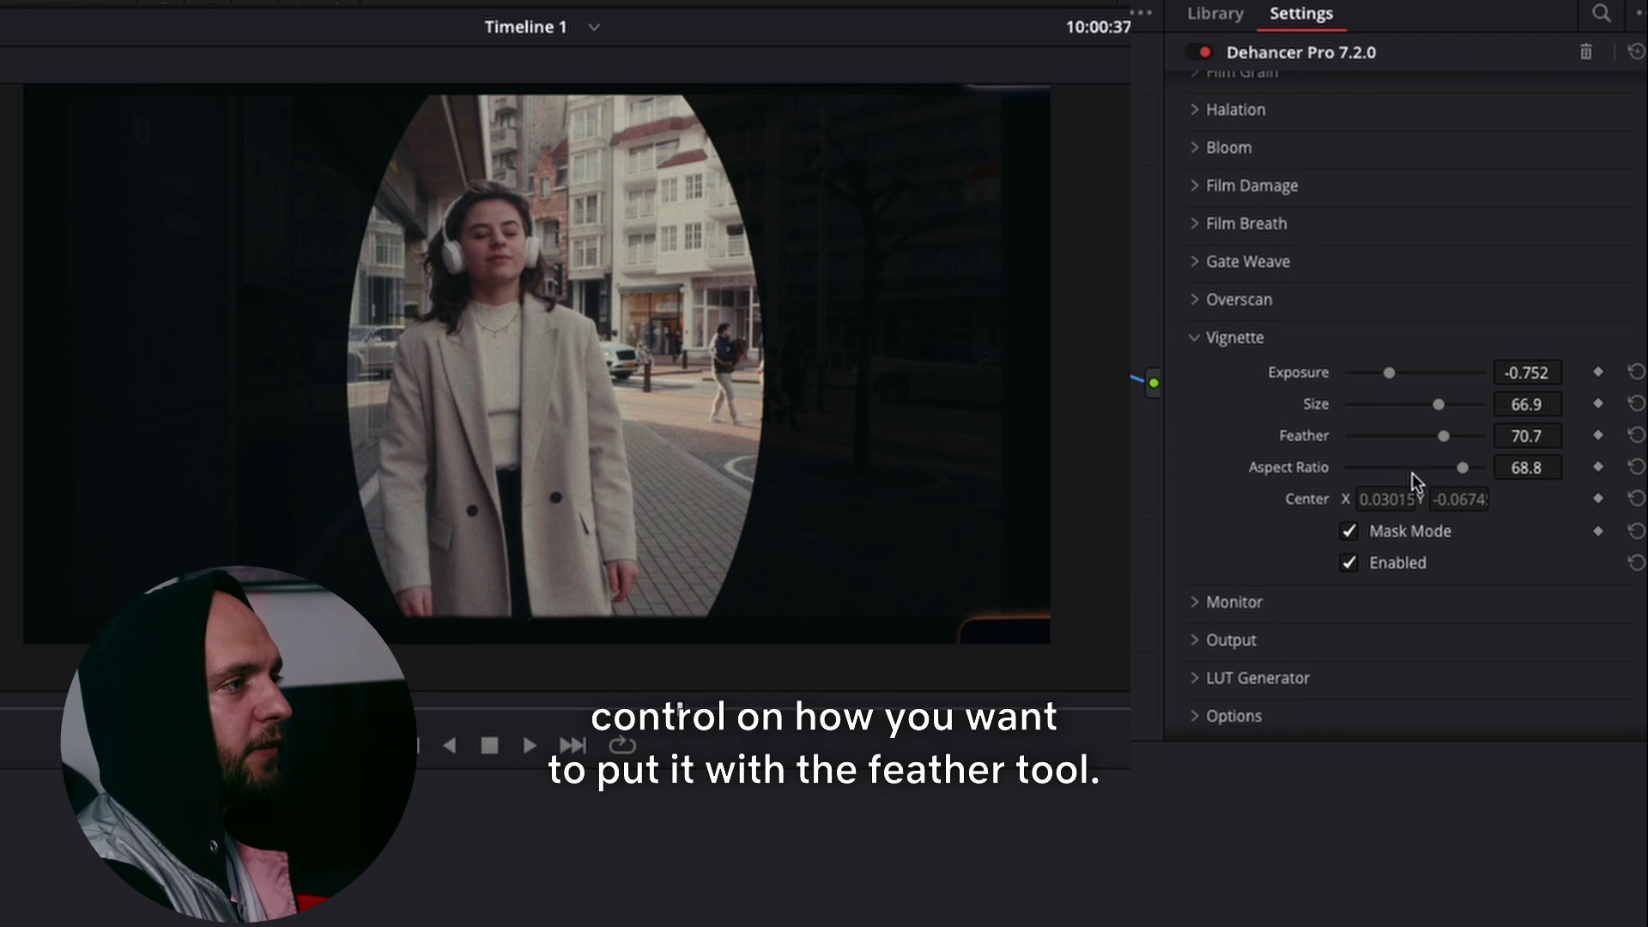
pyautogui.moveTo(1451, 438)
pyautogui.mouseDown()
pyautogui.moveTo(1427, 452)
pyautogui.moveTo(1393, 434)
pyautogui.moveTo(1434, 443)
pyautogui.mouseUp()
pyautogui.click(1349, 531)
pyautogui.click(1194, 337)
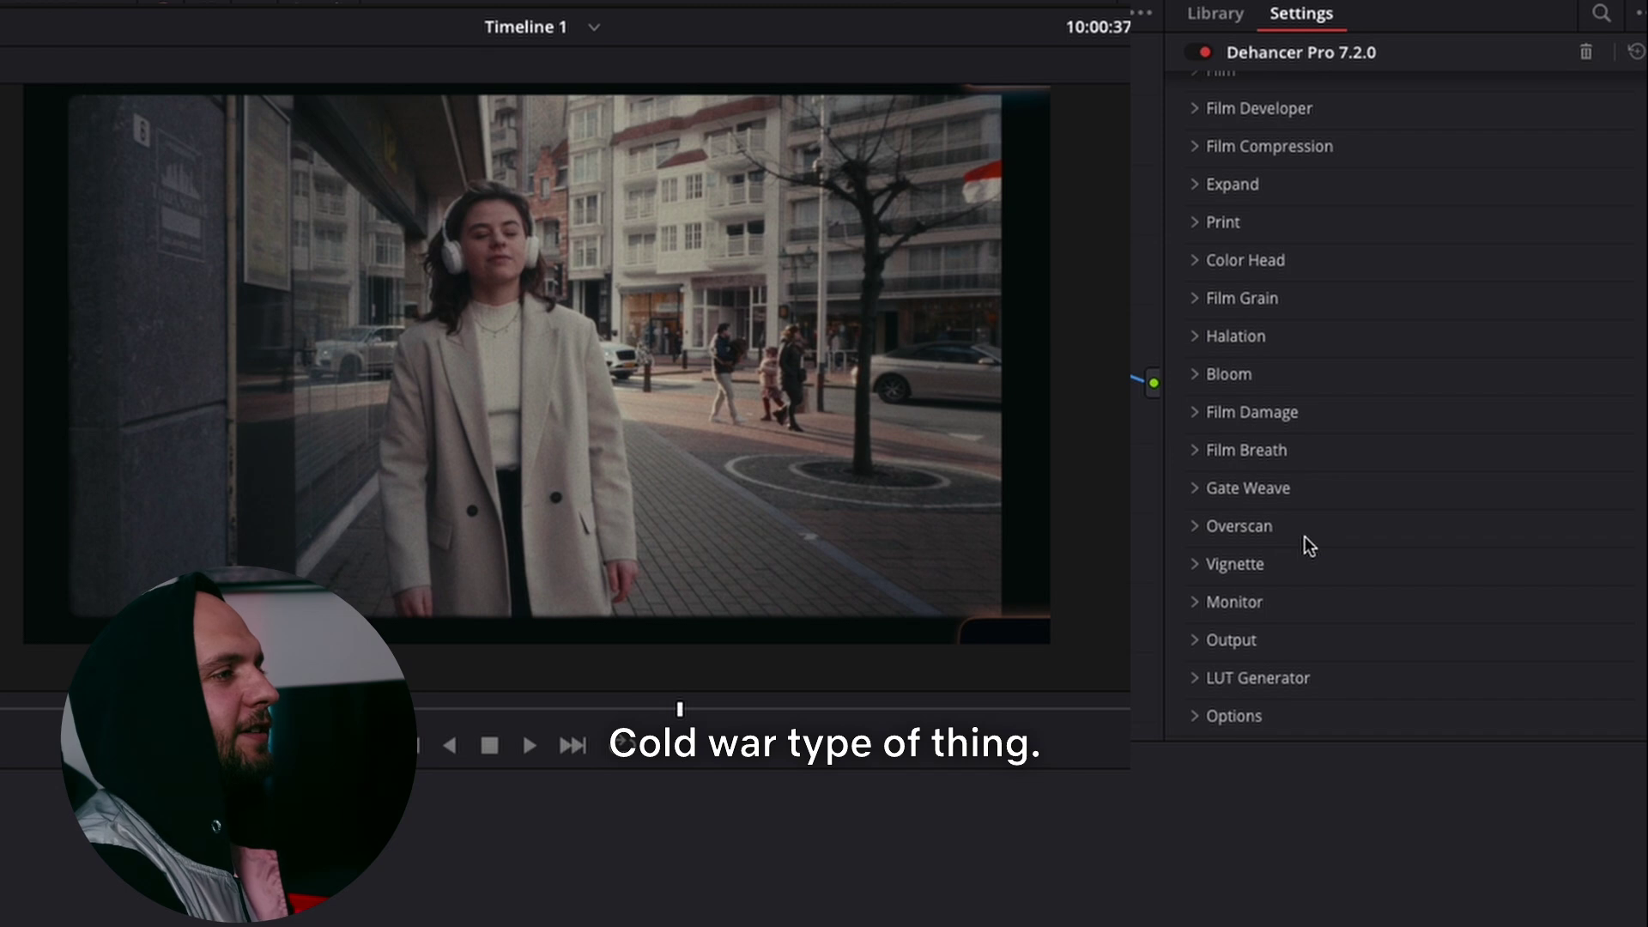
# - Check the image in the 16-zone False Color IRE view and test the output's Total Impact, leaving it at 100
pyautogui.click(1198, 606)
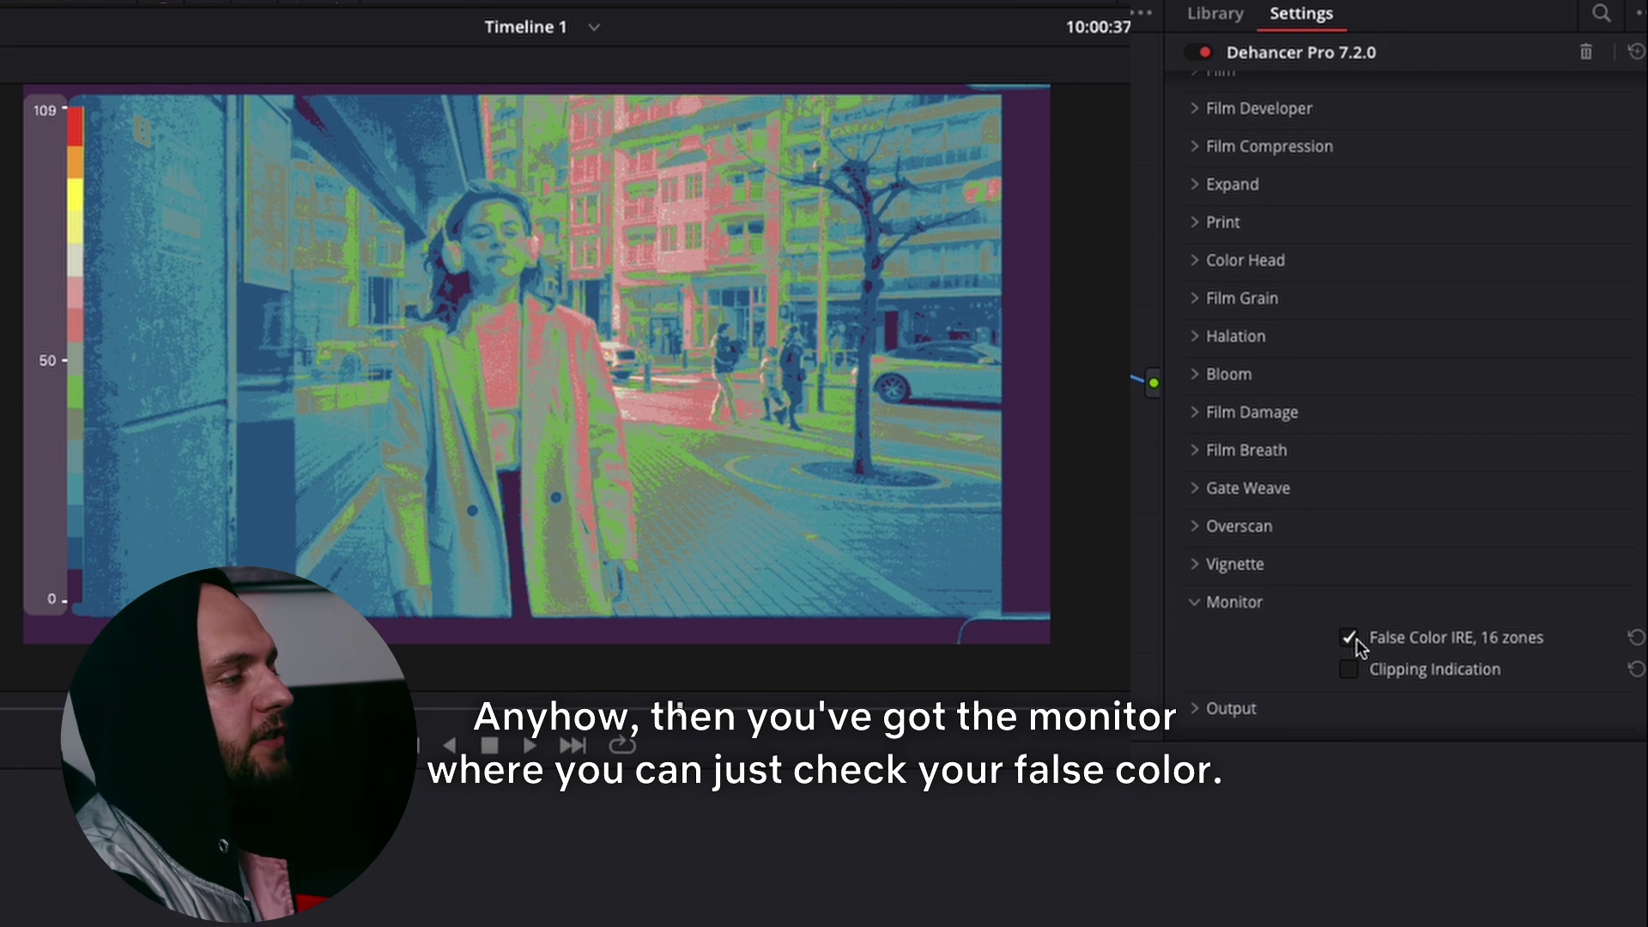
pyautogui.click(1196, 640)
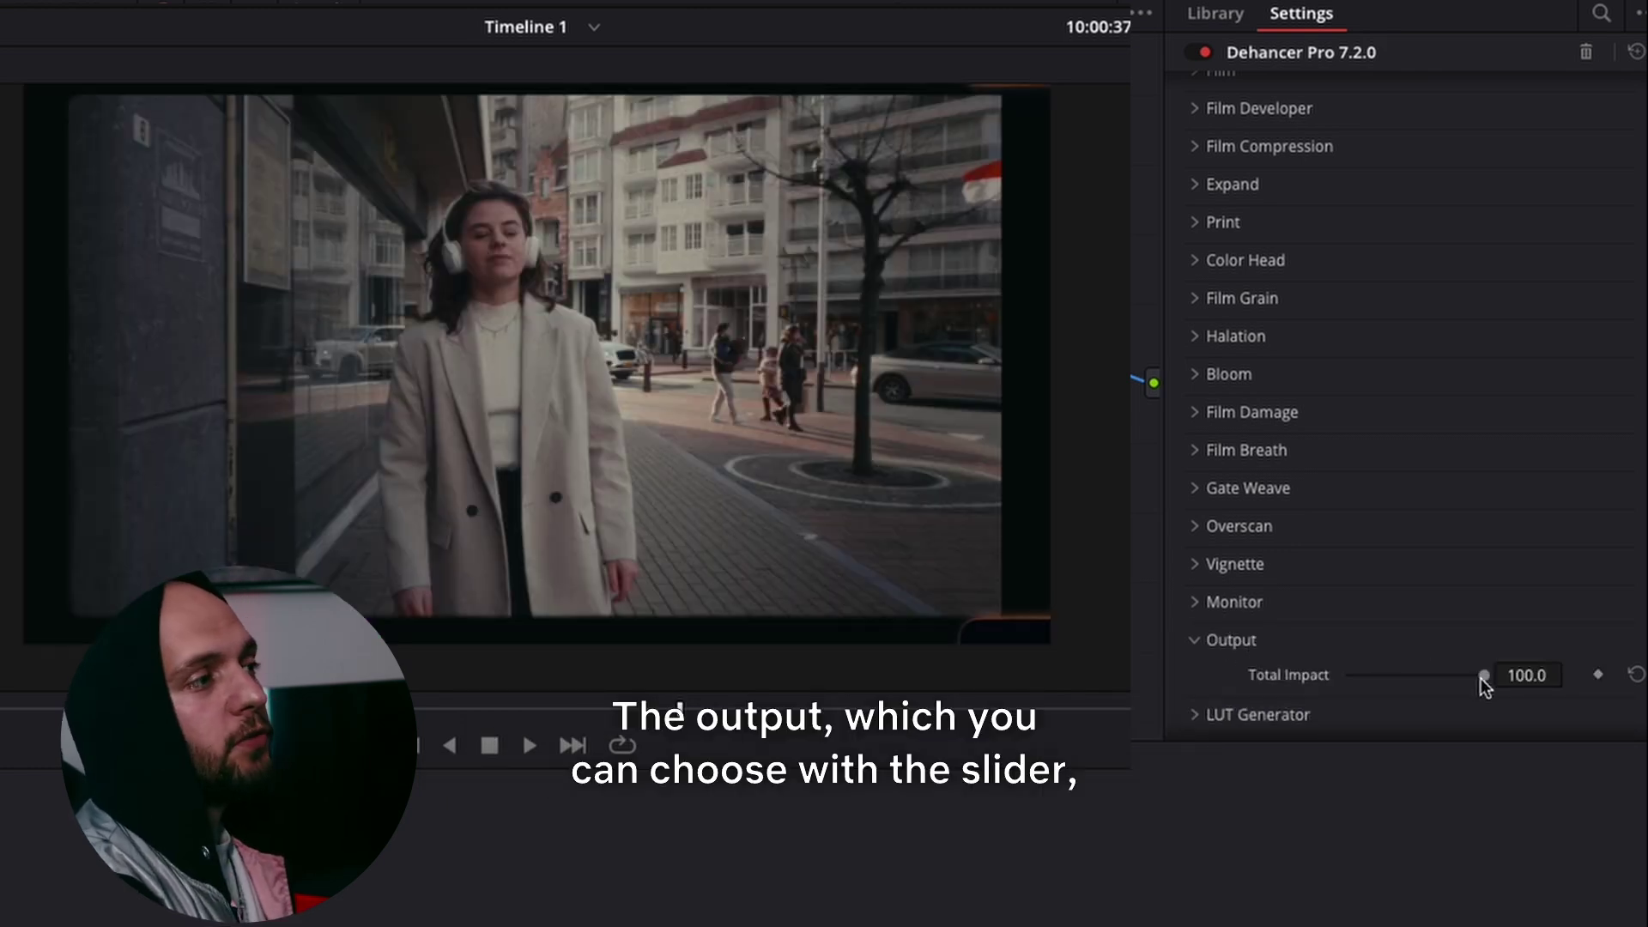
pyautogui.moveTo(1484, 677)
pyautogui.mouseDown()
pyautogui.moveTo(1401, 678)
pyautogui.moveTo(1508, 680)
pyautogui.moveTo(1489, 690)
pyautogui.mouseUp()
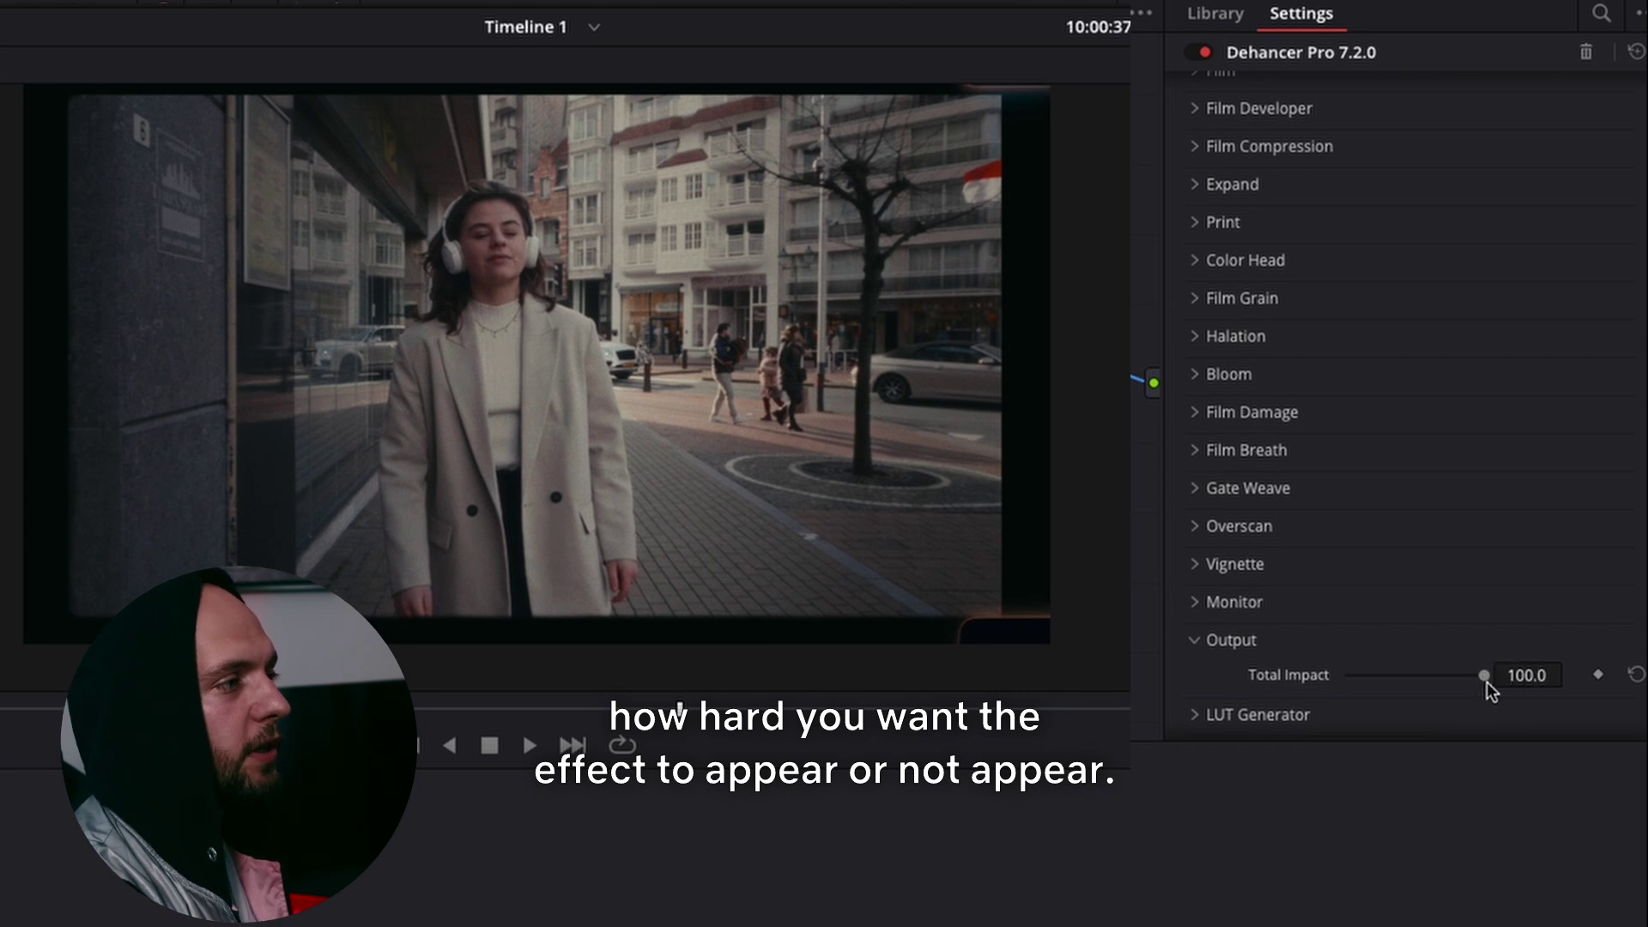
# - Disable Overscan and test a lower Total Impact for the output
pyautogui.click(1206, 530)
pyautogui.scroll(-5, 1341, 599)
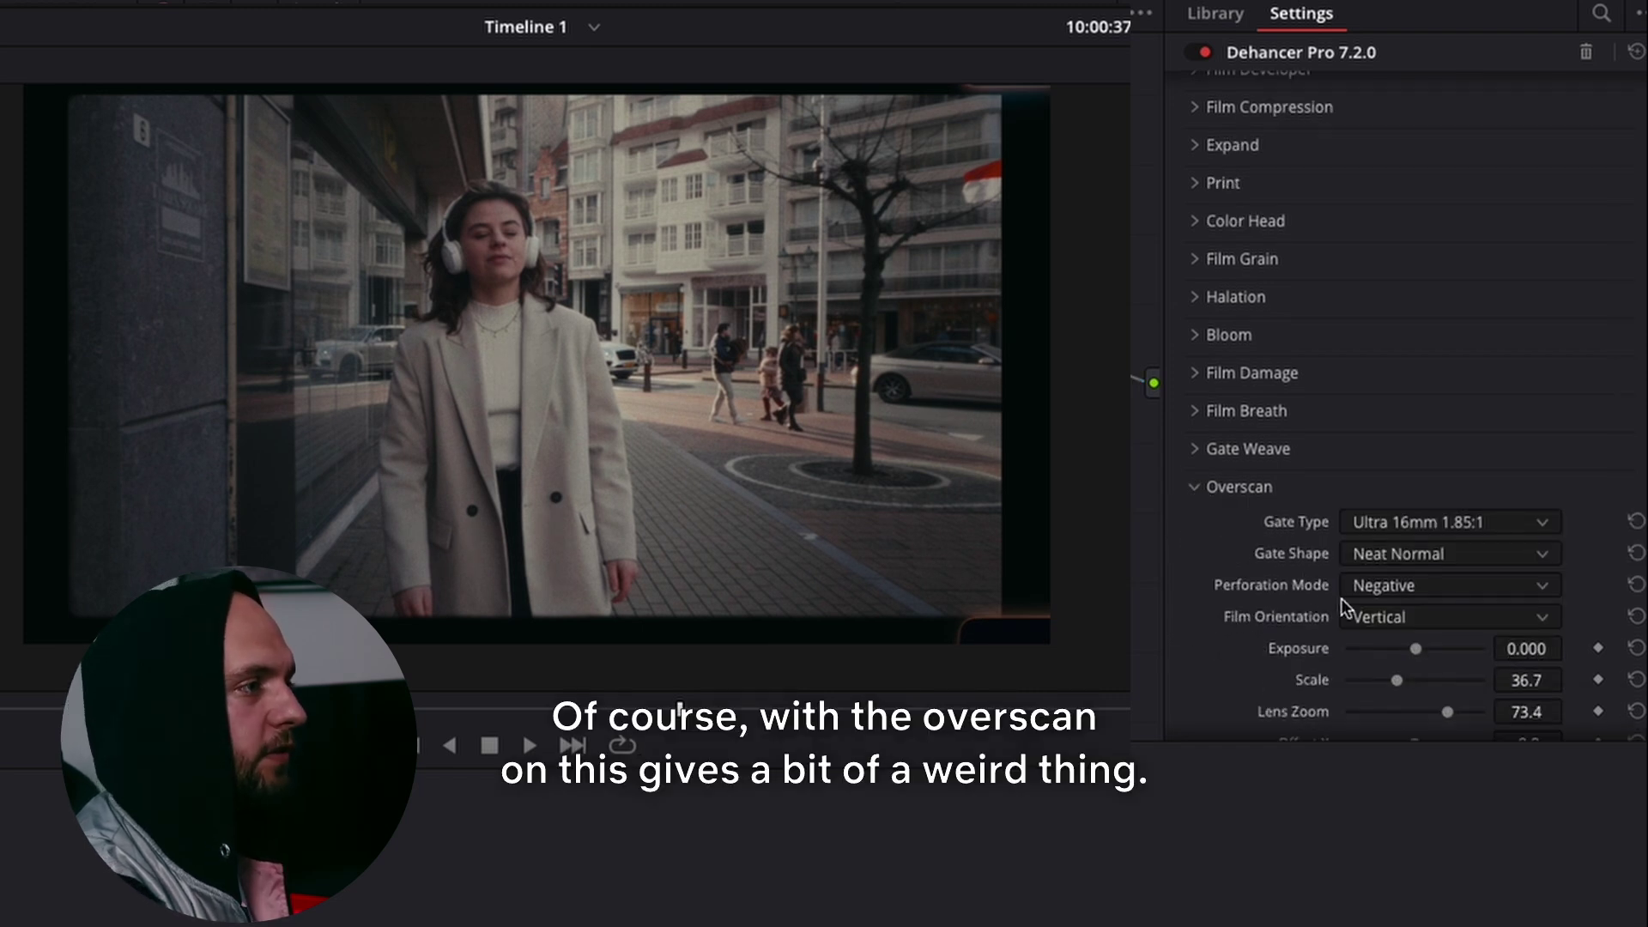
pyautogui.click(1350, 673)
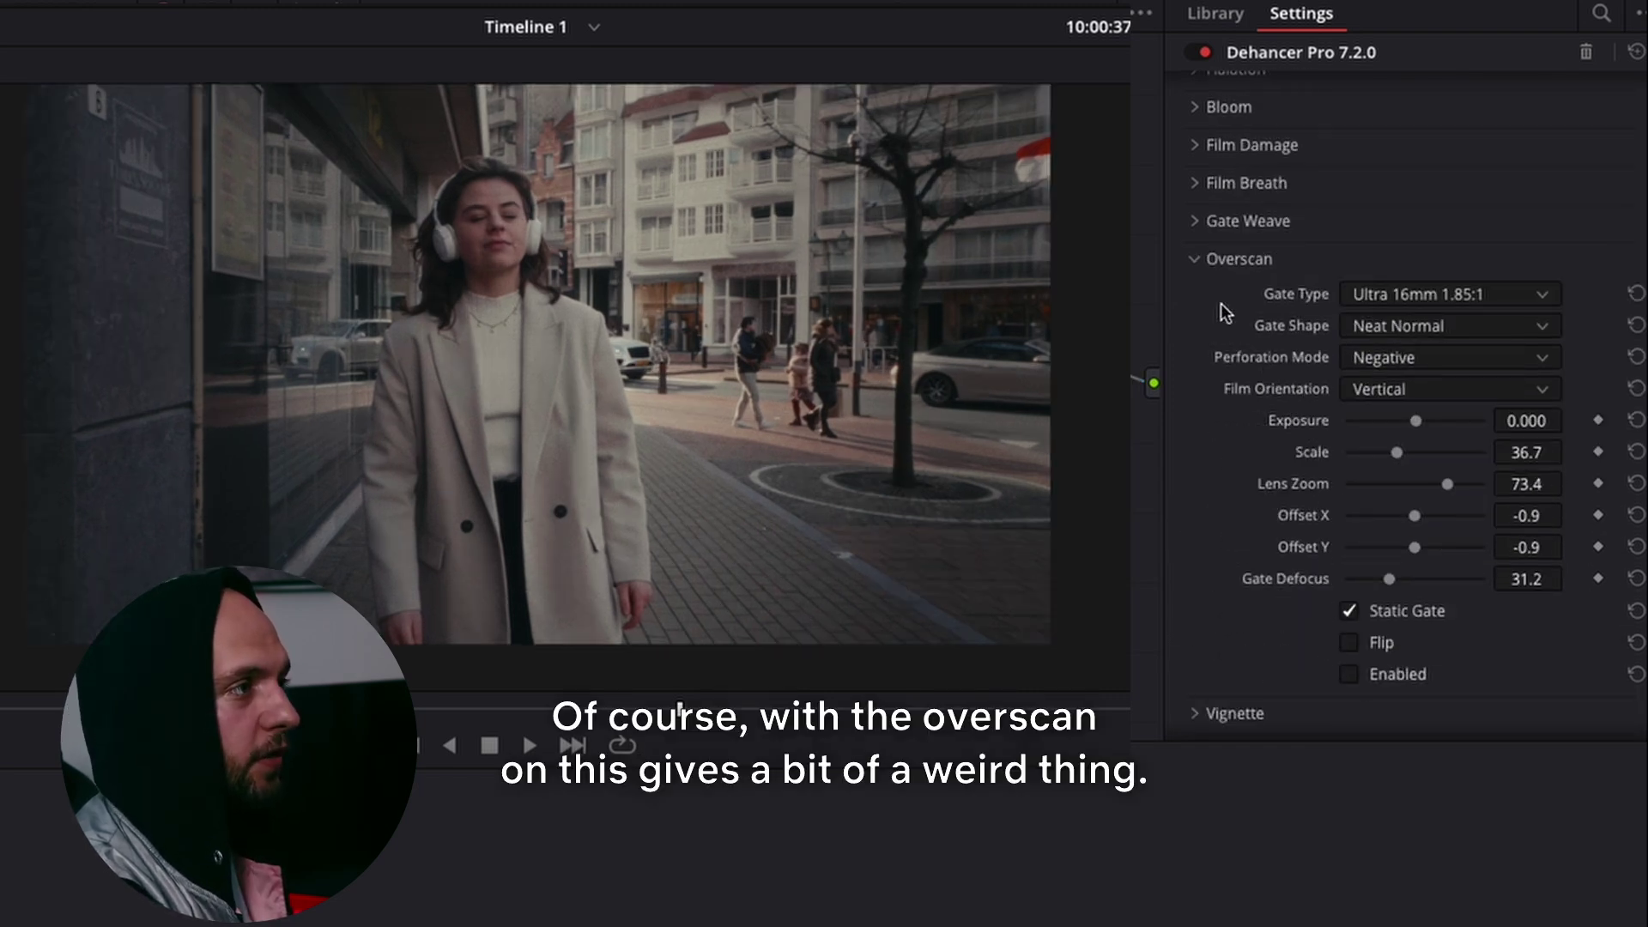
pyautogui.click(1193, 257)
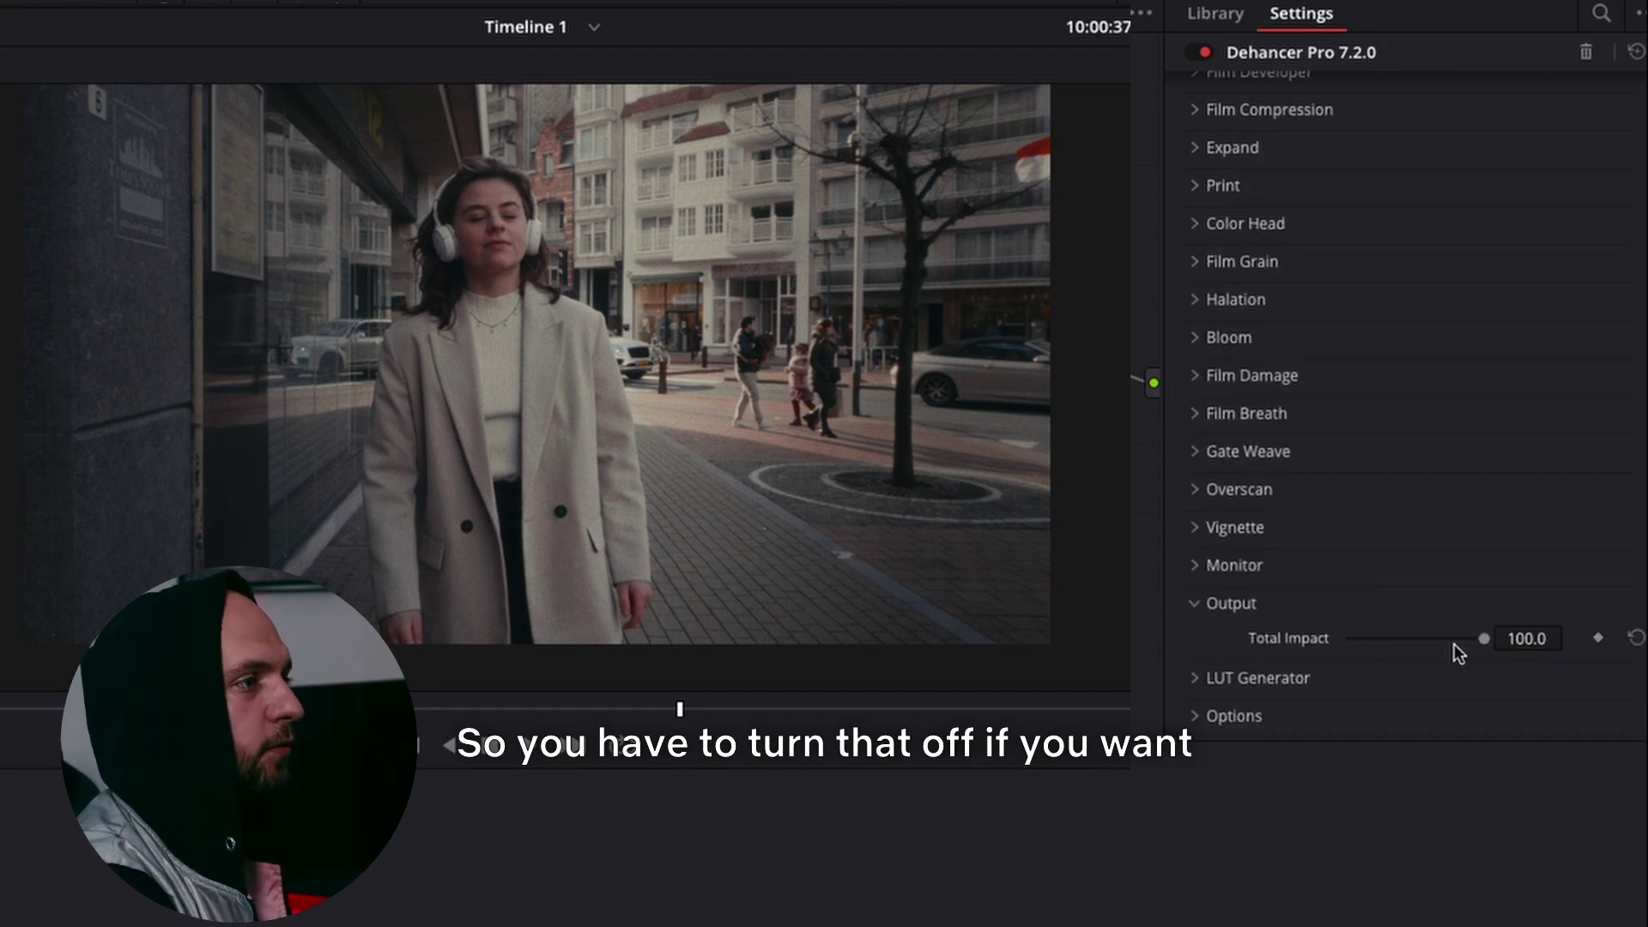
pyautogui.moveTo(1485, 642); pyautogui.dragTo(1434, 643)
pyautogui.click(1195, 603)
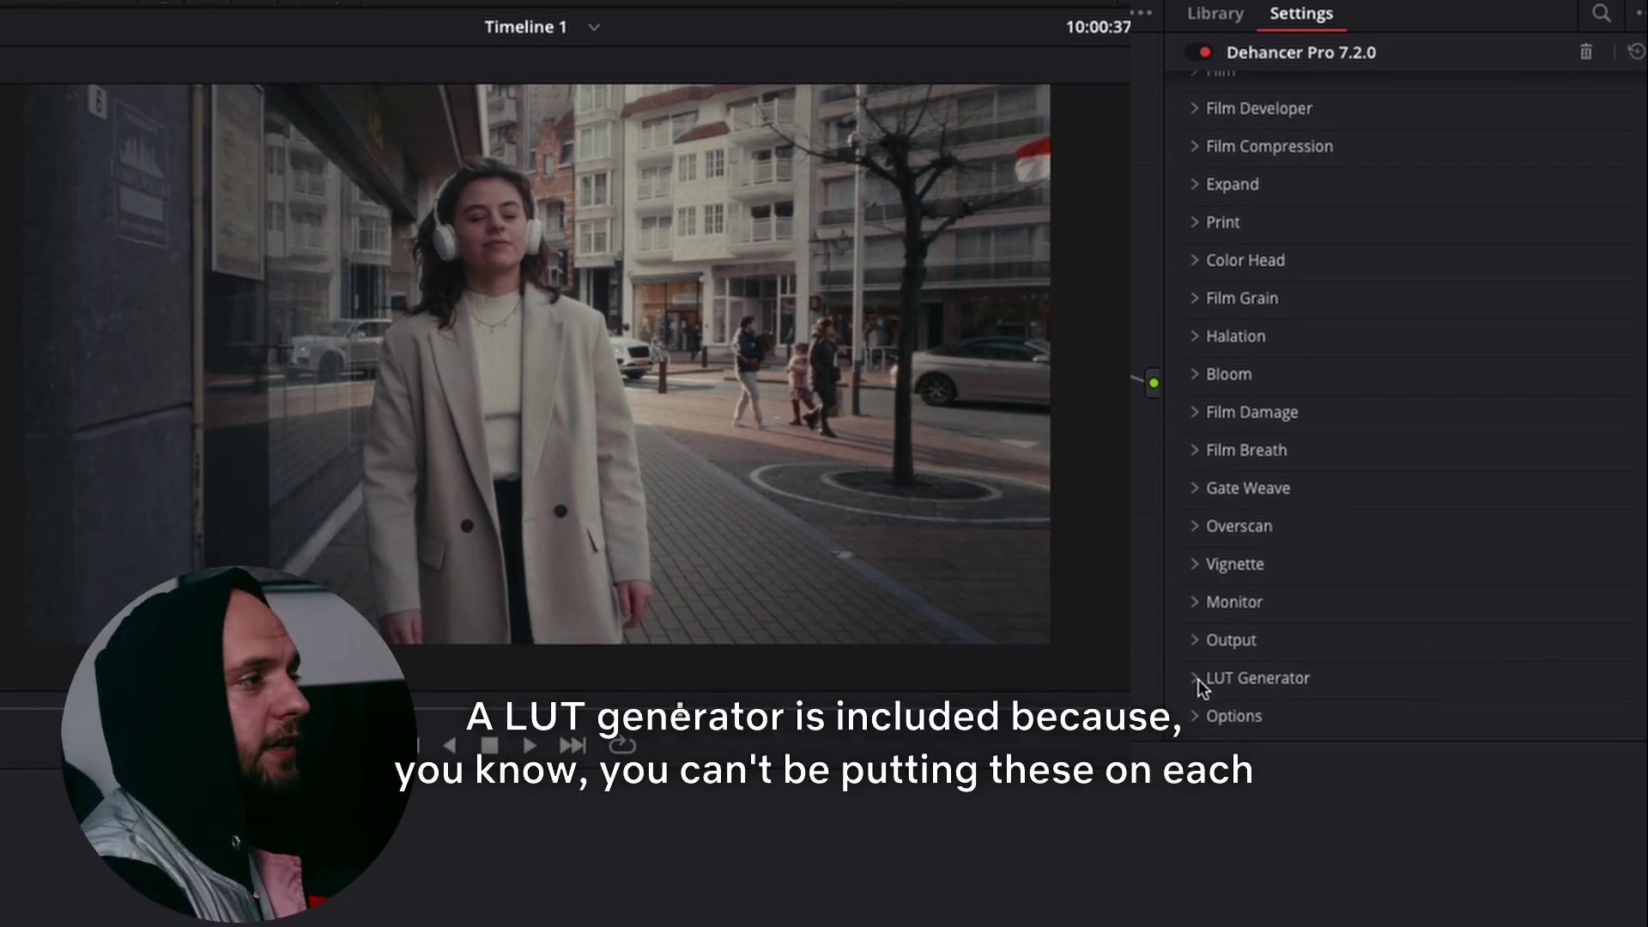
# - Review the LUT Generator's input transform, LUT size and export options
pyautogui.click(1198, 678)
pyautogui.scroll(-3, 1203, 659)
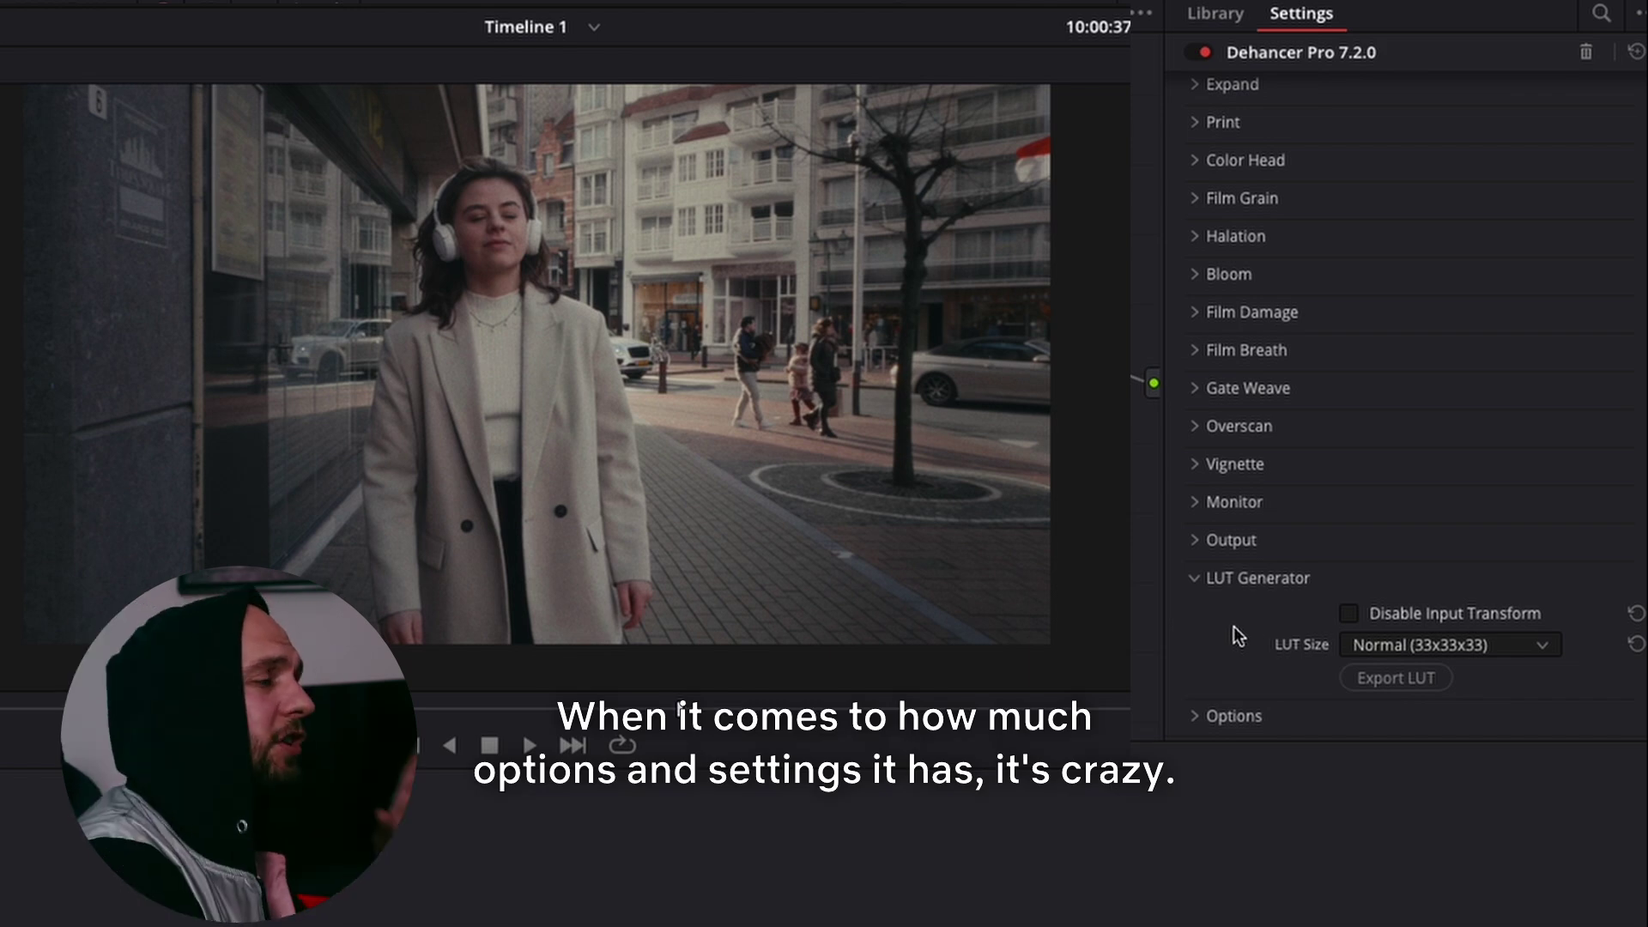
pyautogui.click(1191, 578)
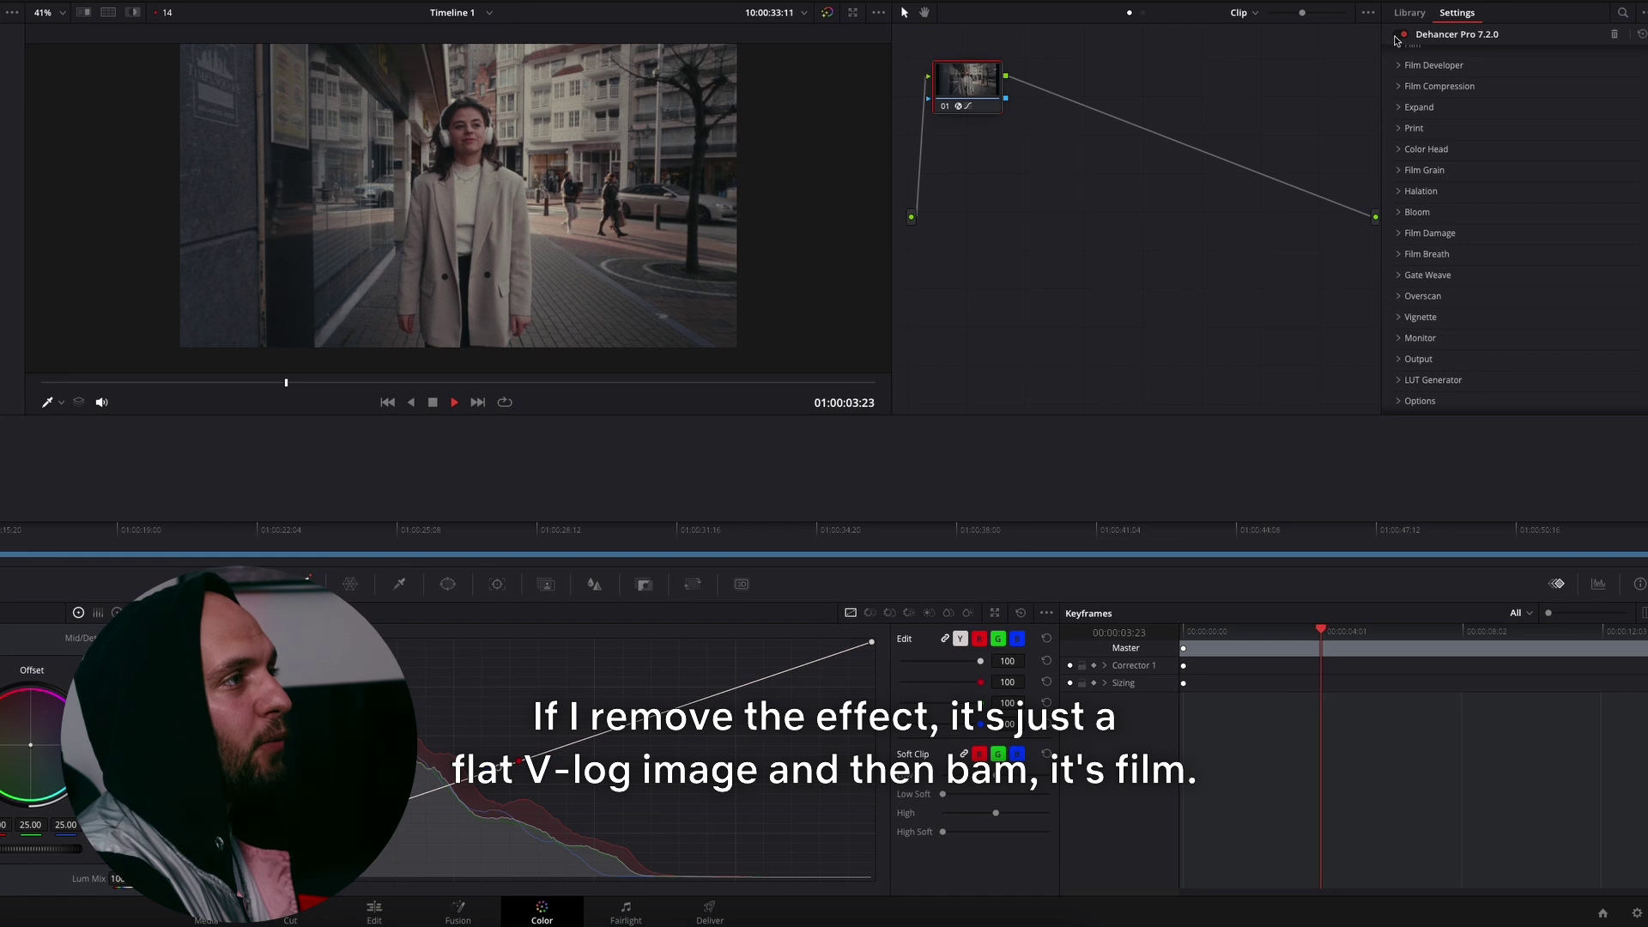
# - Compare the playing clip with the whole Dehancer Pro effect off and on
pyautogui.click(1402, 35)
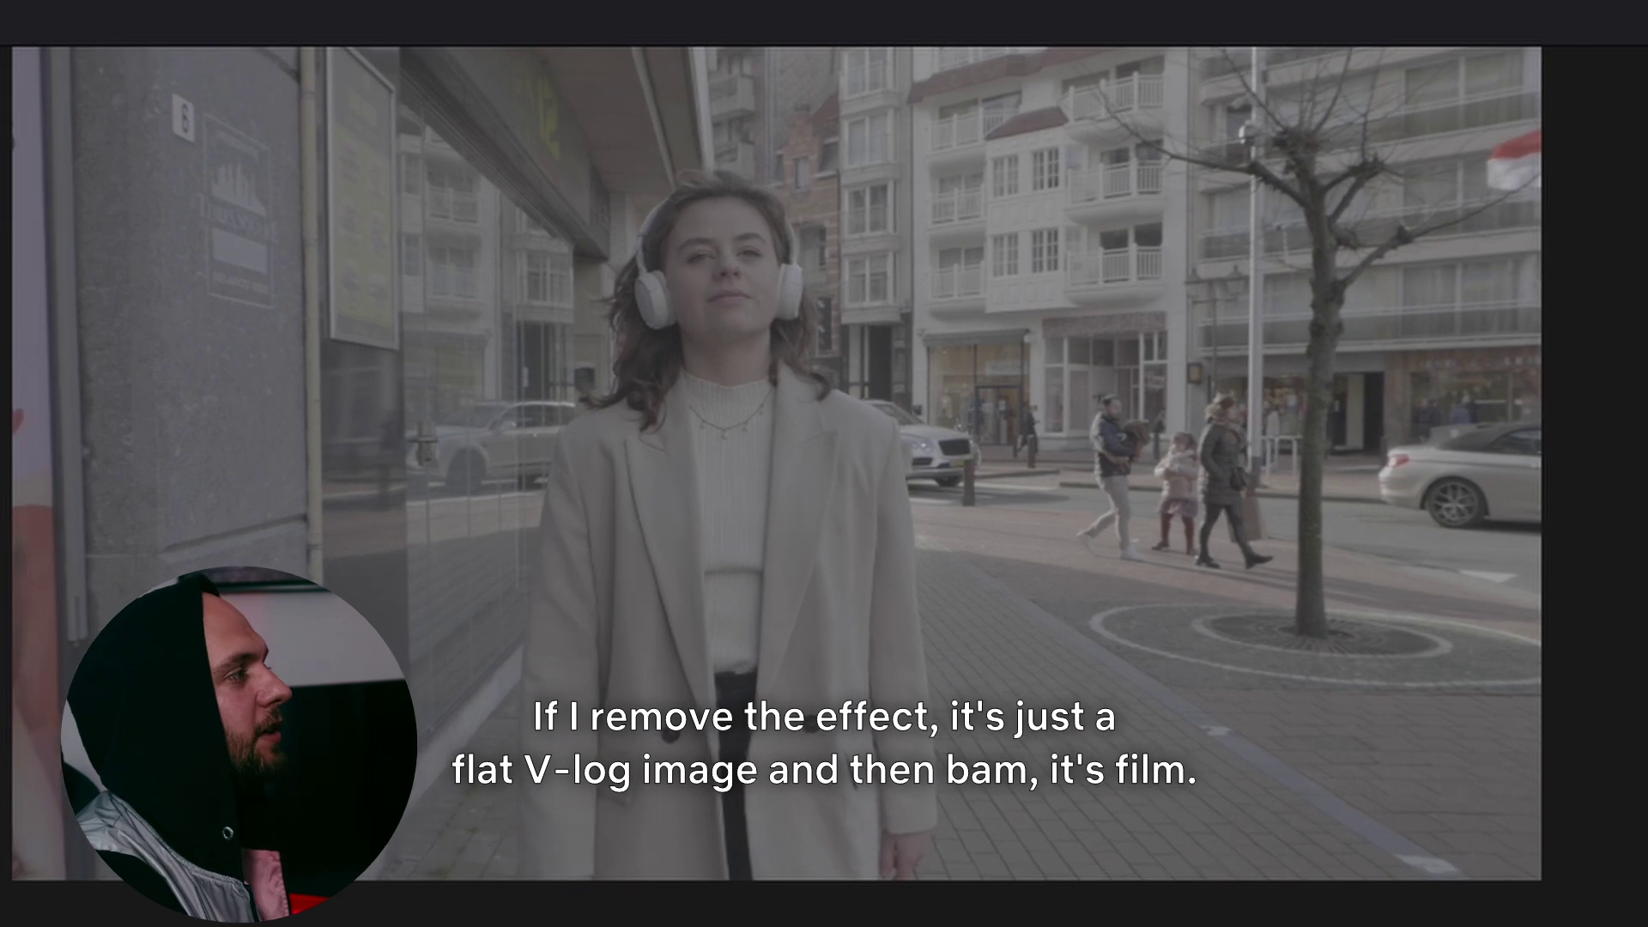
pyautogui.hotkey('ctrl', 'd')
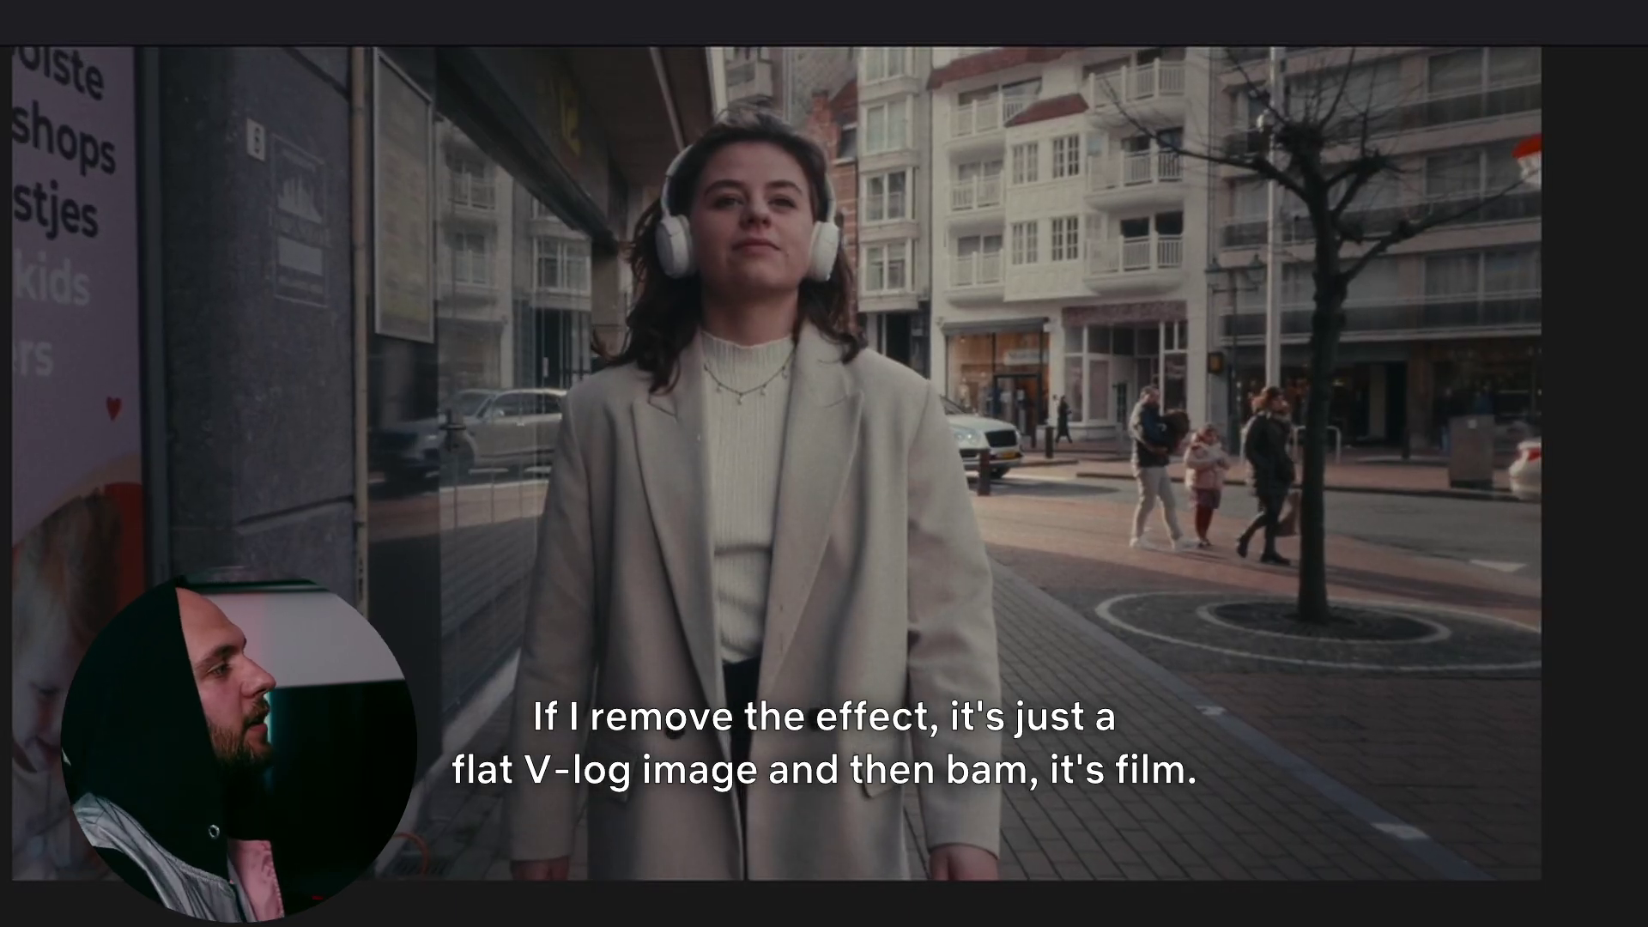